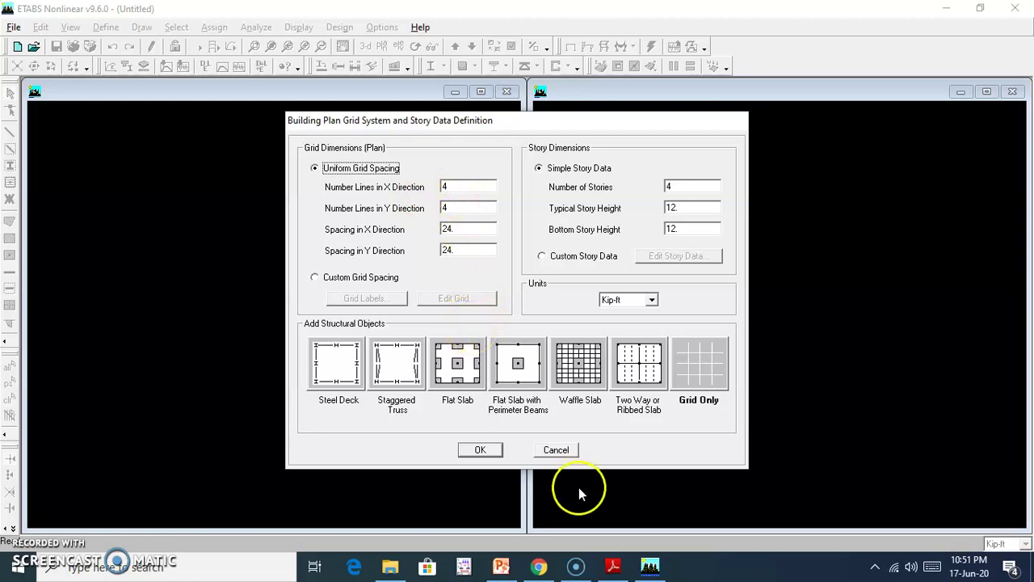
Check the RC building plan in Adobe Reader, return to ETABS and set 6 grid lines in both the X and Y directions
left_click(612, 566)
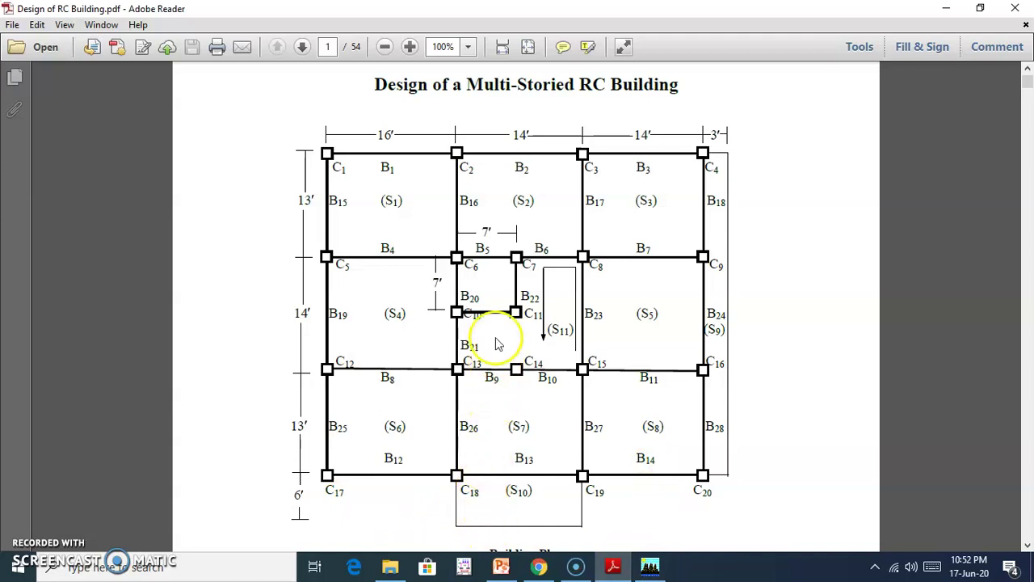
left_click(655, 568)
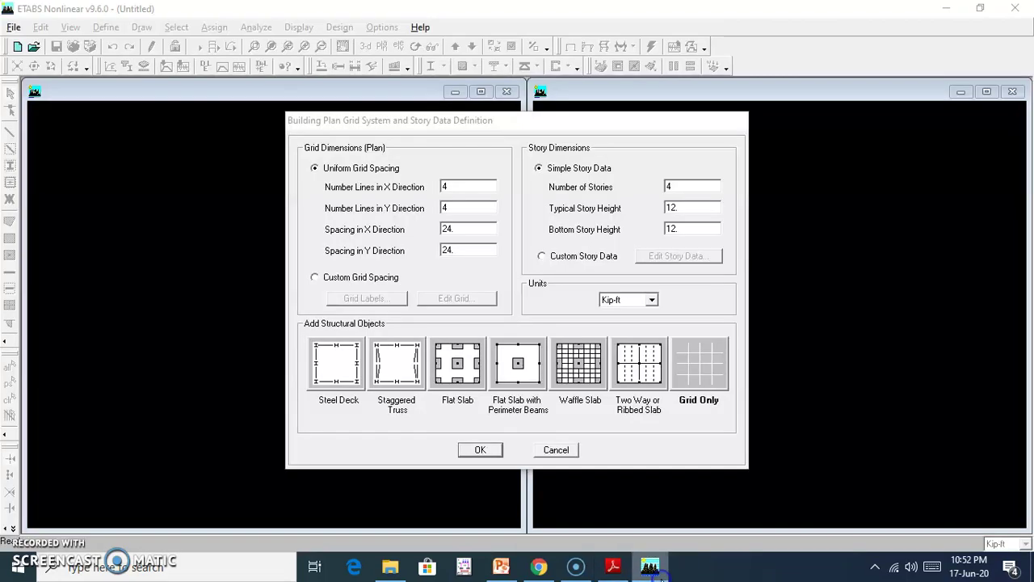
double_click(451, 189)
type("6")
double_click(463, 207)
type("6")
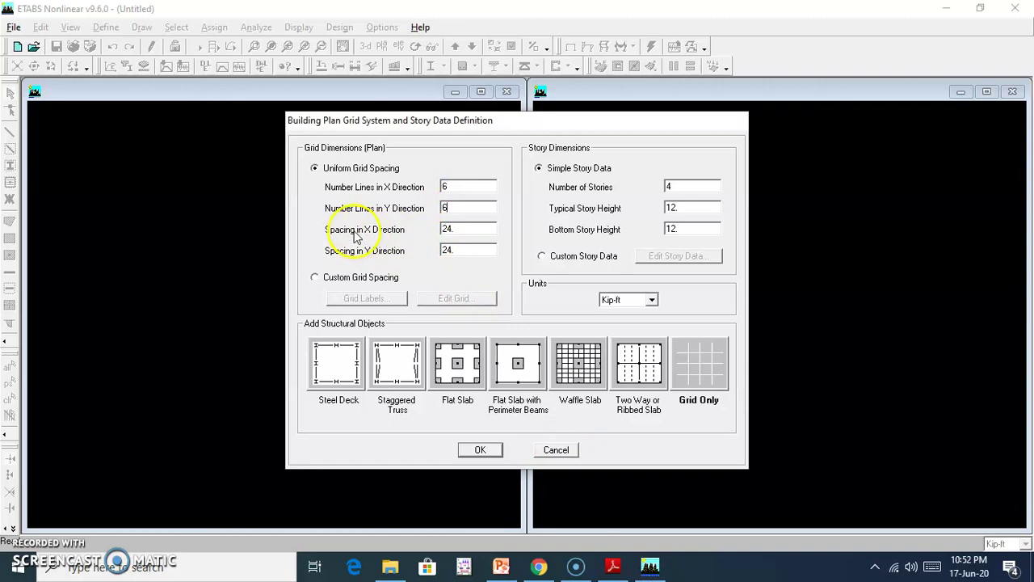
Recheck the plan in Adobe Reader, return to ETABS and set the uniform grid spacing to 12 in both X and Y
left_click(614, 571)
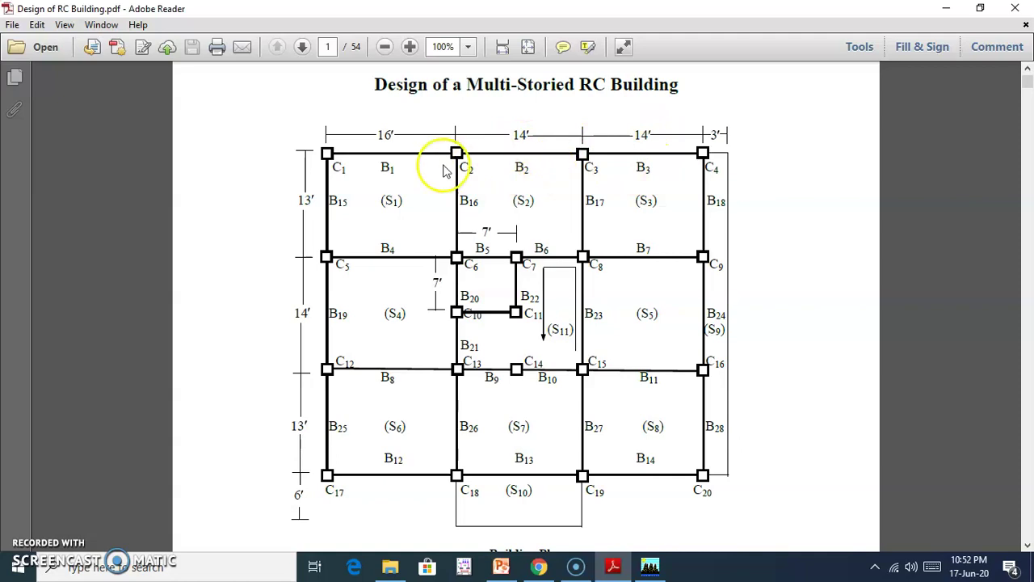
left_click(649, 570)
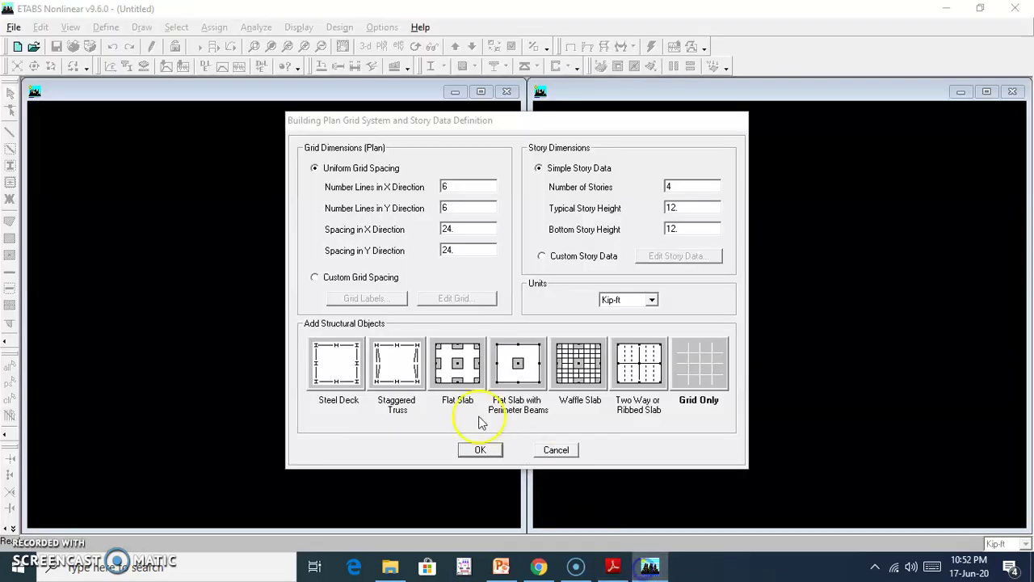
double_click(466, 229)
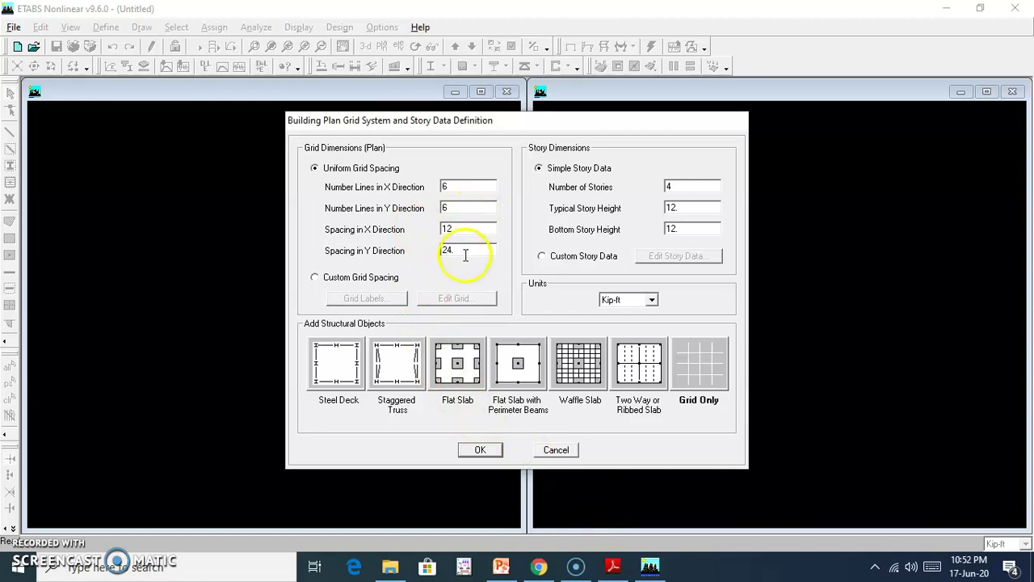
double_click(466, 251)
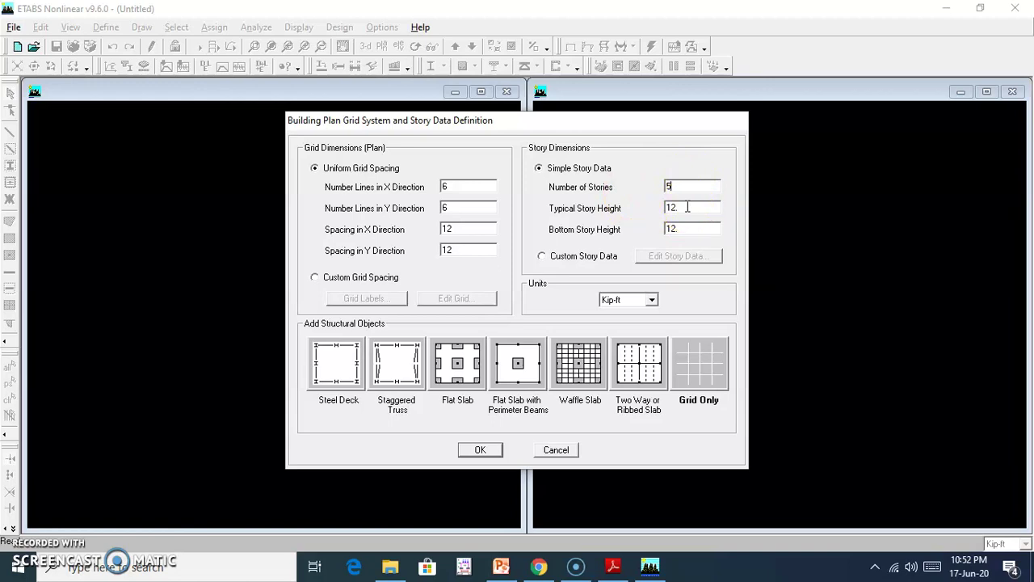
Define 5 stories with a typical height of 10 and a bottom height of 7, and create the model as Grid Only
double_click(686, 207)
left_click(695, 359)
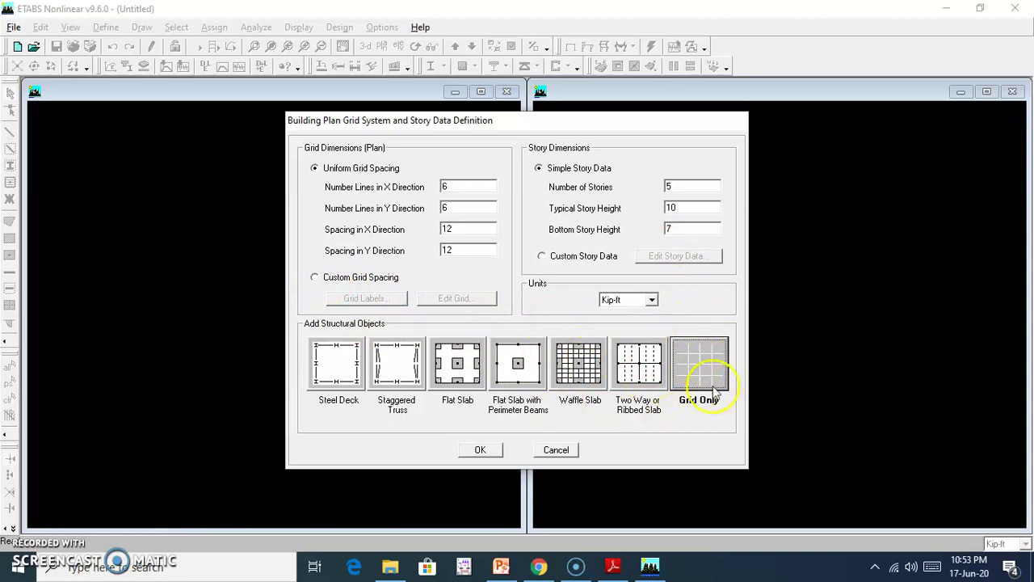
left_click(477, 451)
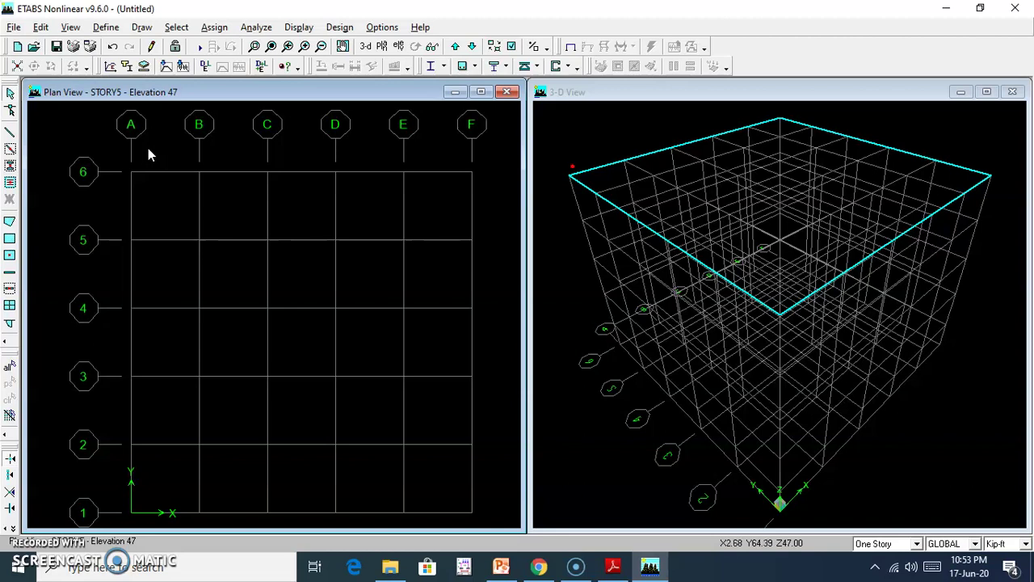
Open the GLOBAL coordinate system's grid data for modification, keeping the units at Kip-ft
left_click(42, 27)
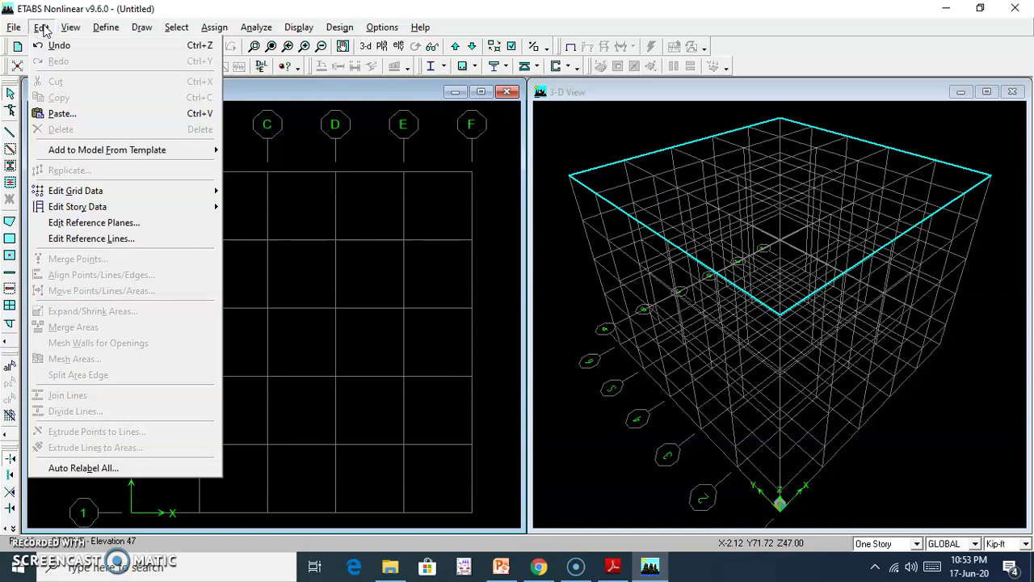
mouse_move(87, 191)
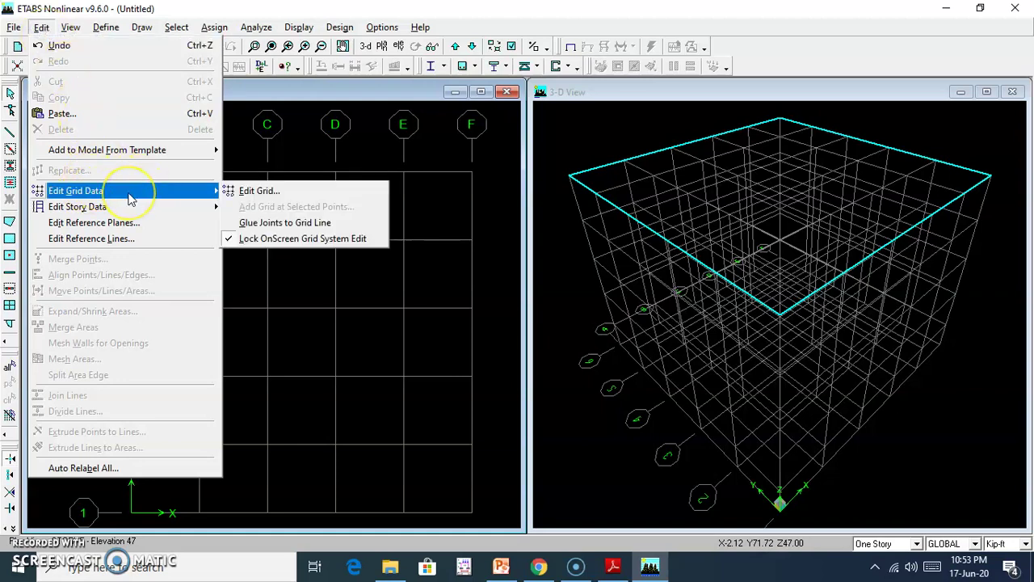
left_click(262, 192)
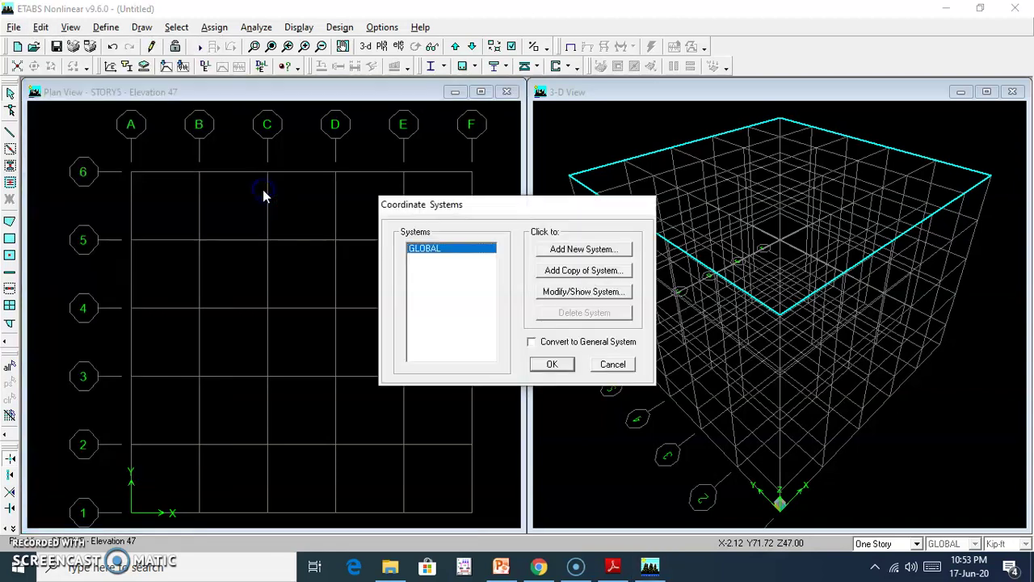
left_click(563, 294)
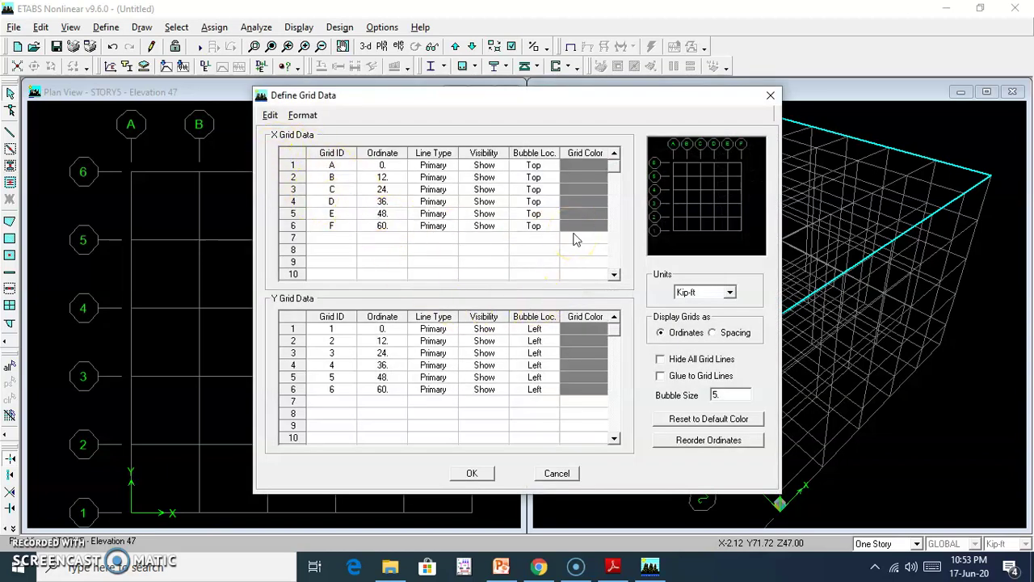
left_click_drag(544, 97, 488, 95)
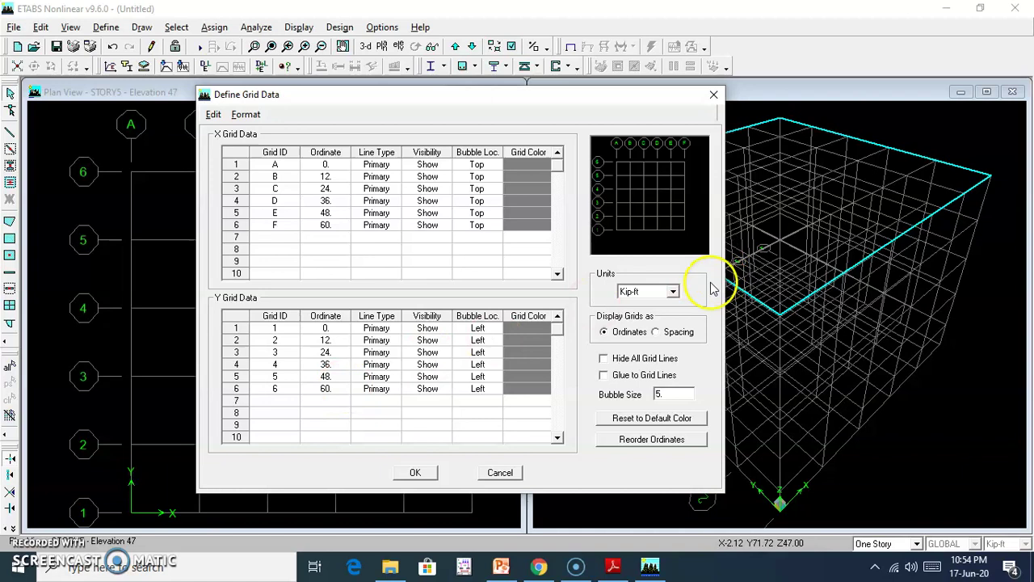
left_click(670, 294)
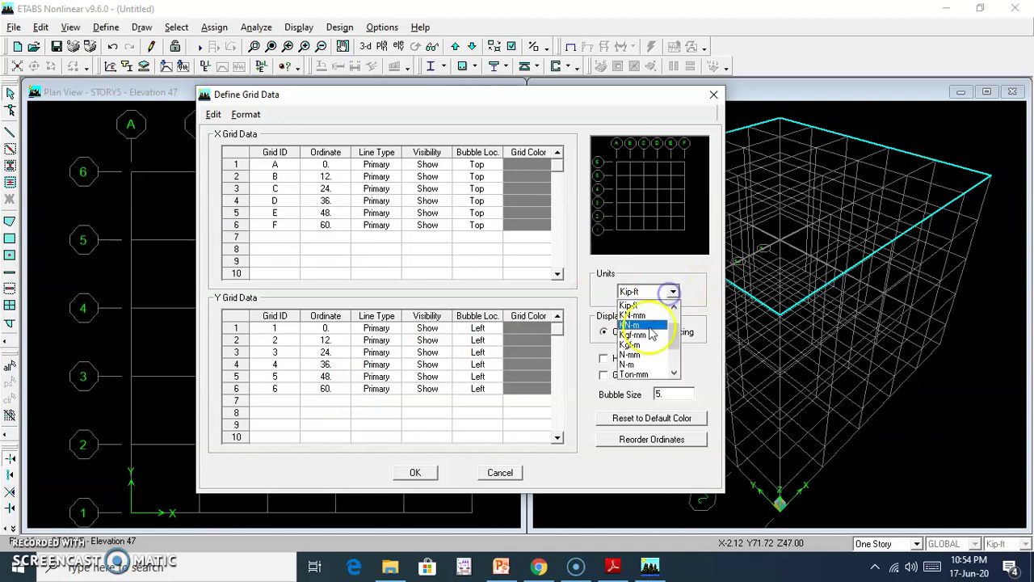
left_click(655, 289)
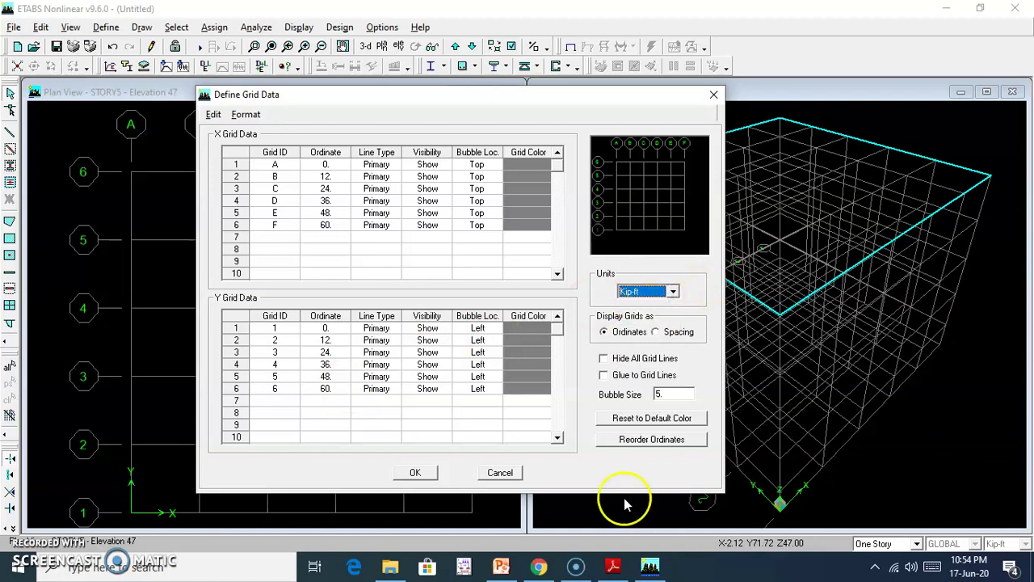
Review the plan's bay dimensions in Adobe Reader, return to ETABS and display the grid data as spacing to compare it with the plan view
left_click(612, 565)
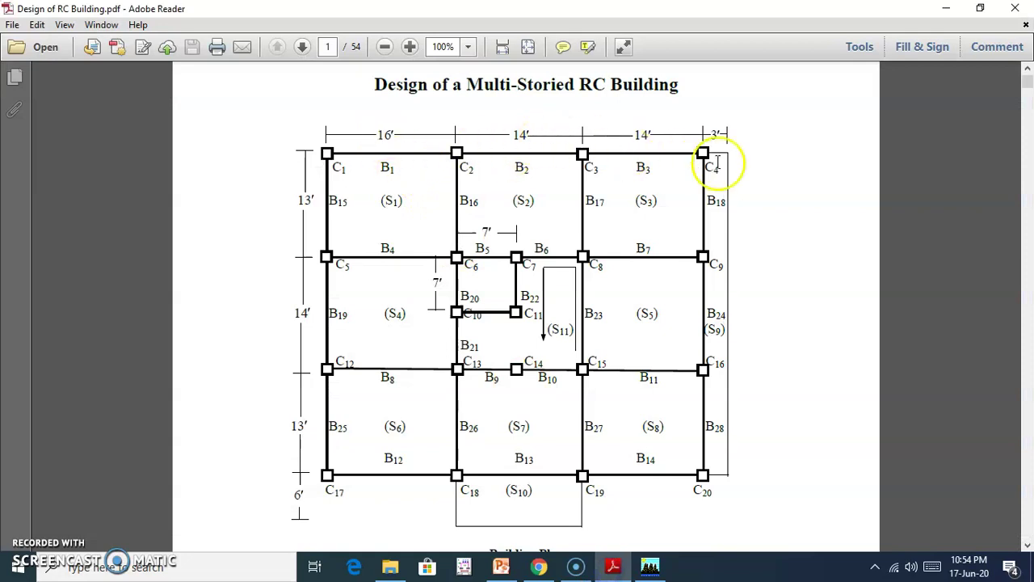
left_click(651, 566)
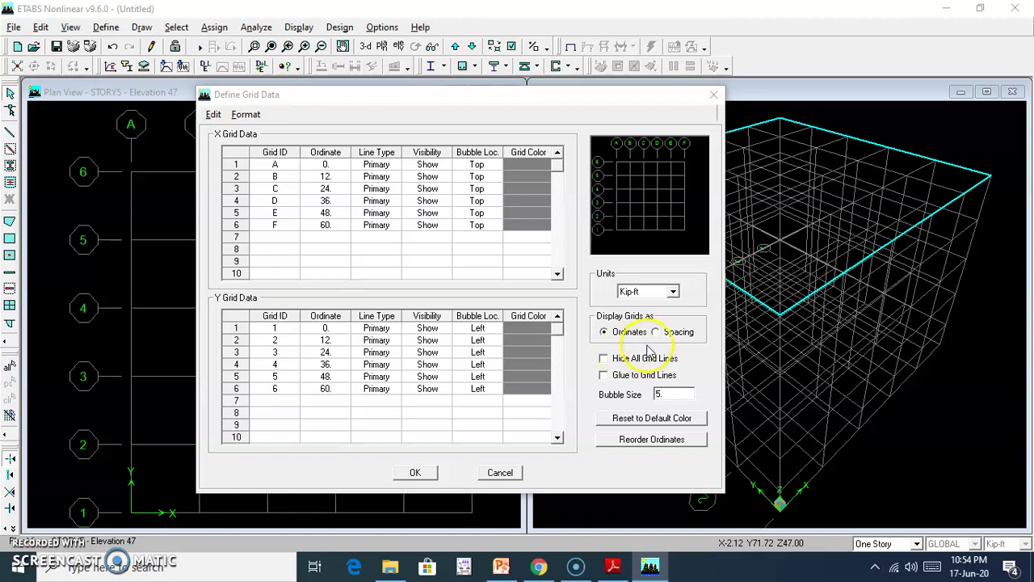
left_click(655, 332)
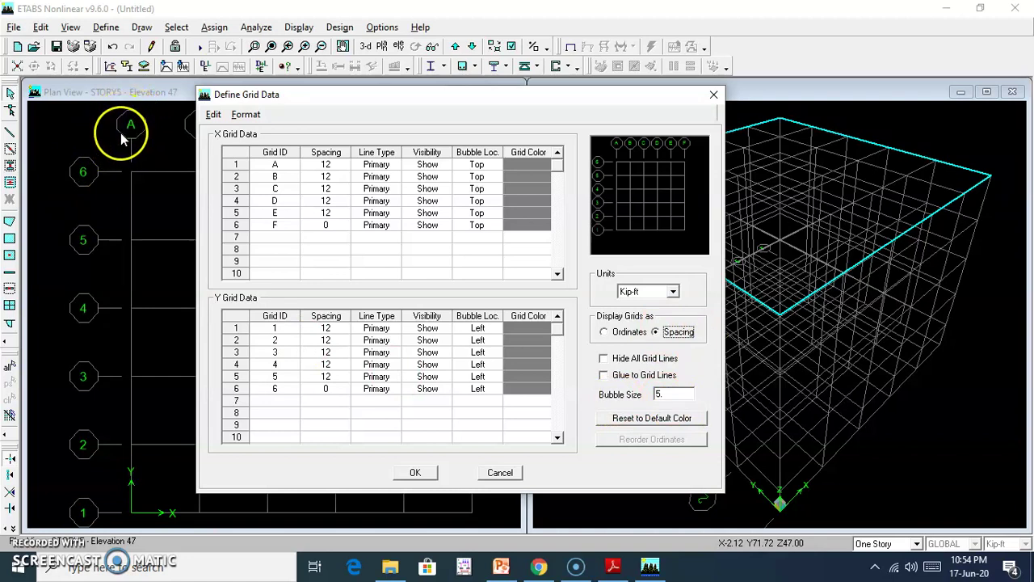
left_click(661, 395)
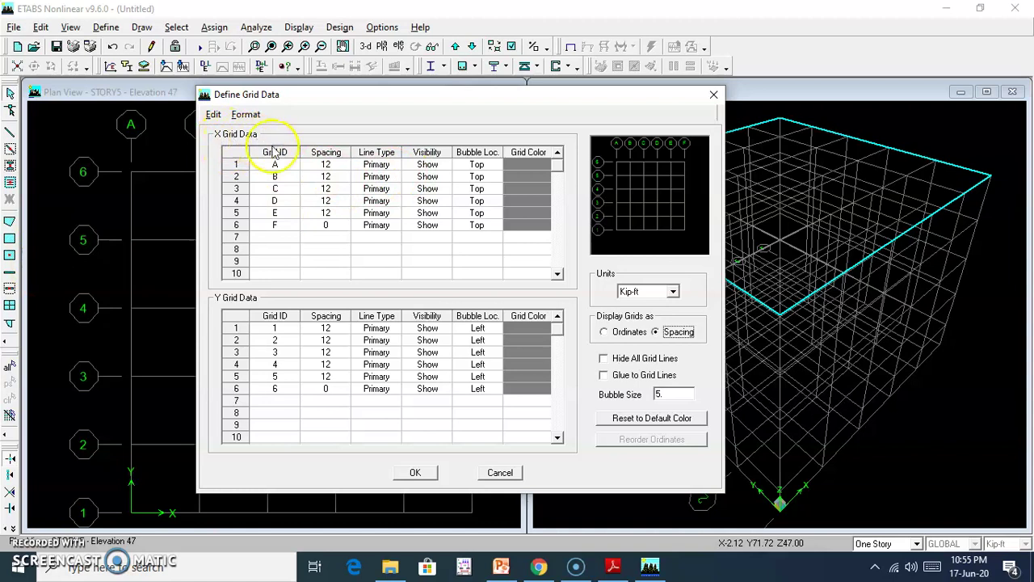
left_click_drag(350, 97, 635, 97)
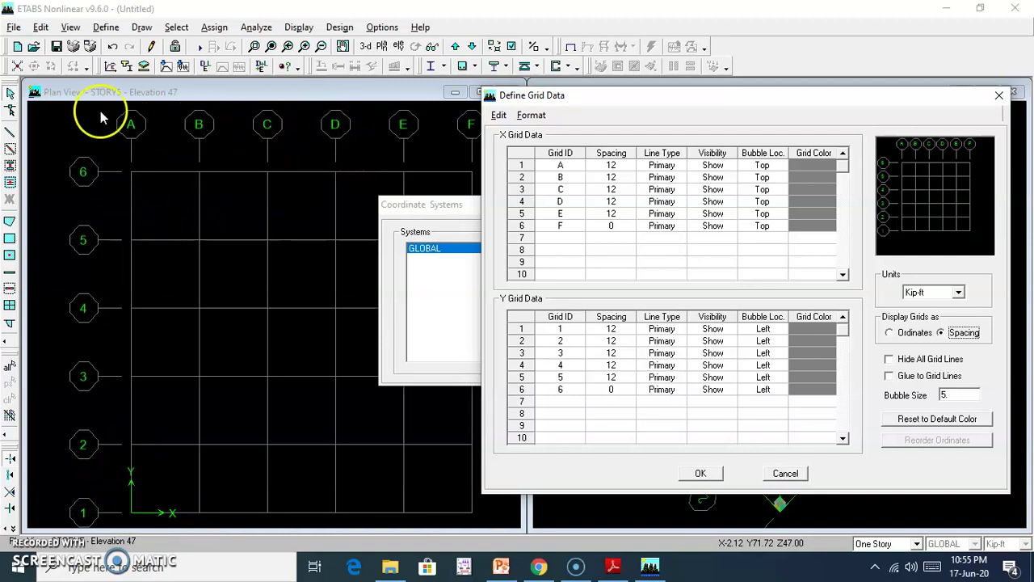
left_click_drag(772, 105, 517, 115)
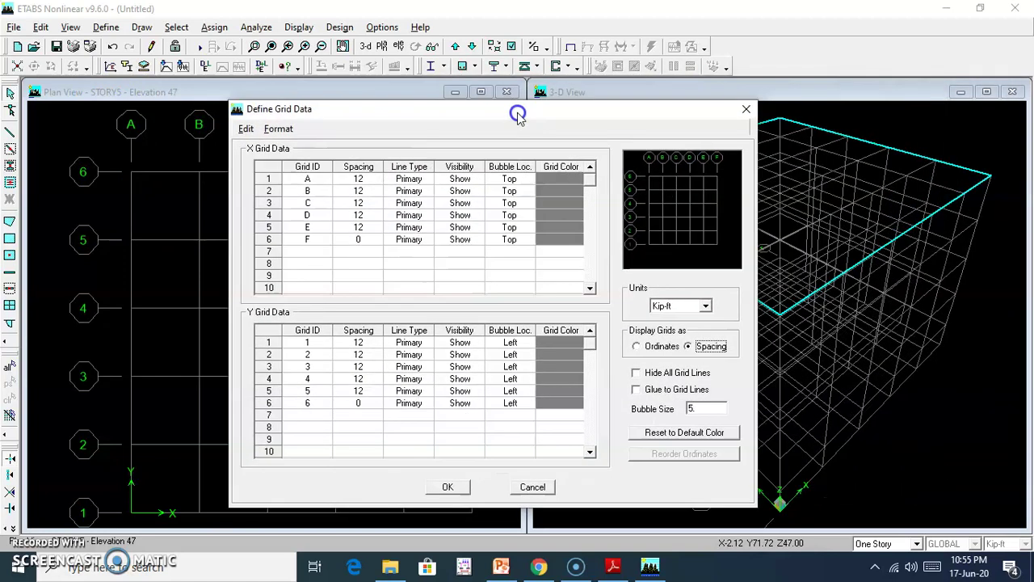
Following the PDF plan, set the X grid ordinates A to F to 0, 16, 23, 30, 44 and 47 and apply the grid
mouse_move(614, 570)
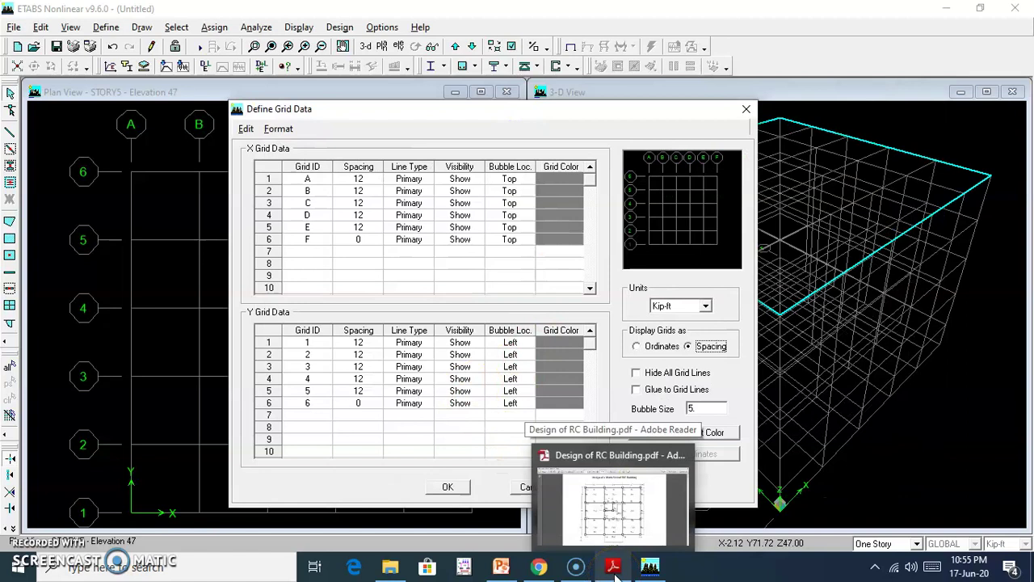
left_click(614, 571)
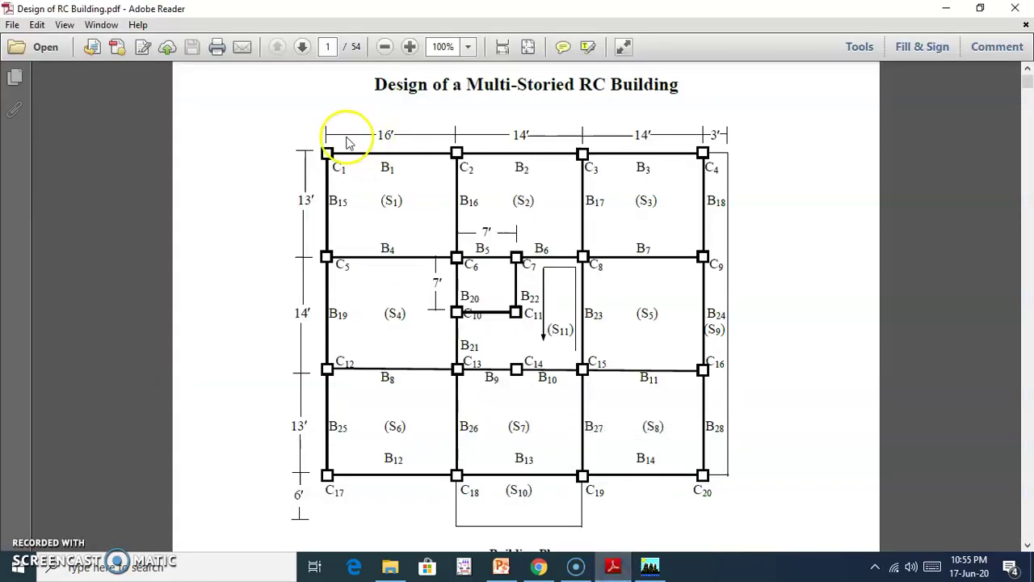
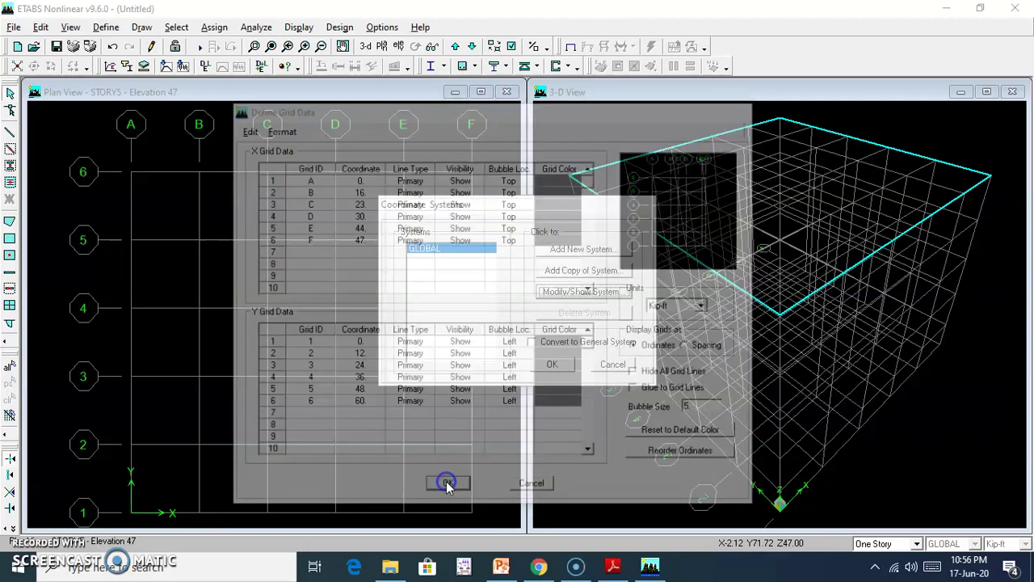
left_click(552, 365)
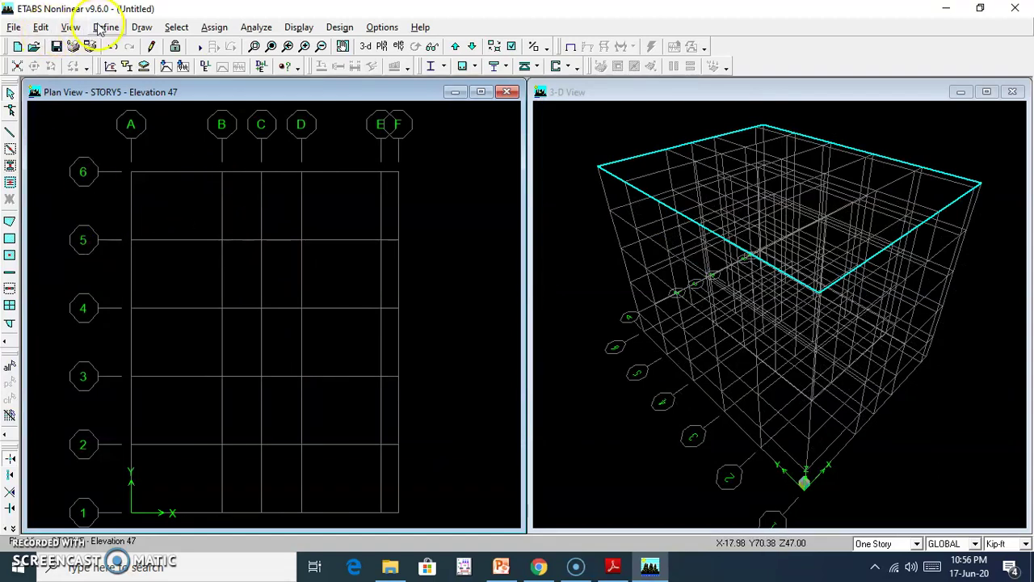
Draw dimension lines above grid line 6 between grid lines A and B and between B and C
left_click(142, 27)
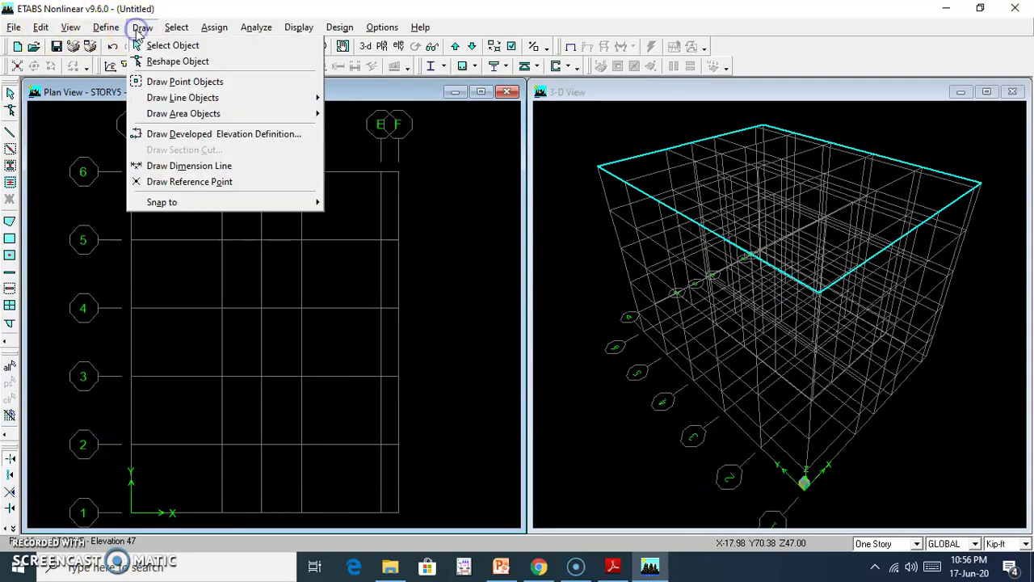
left_click(194, 166)
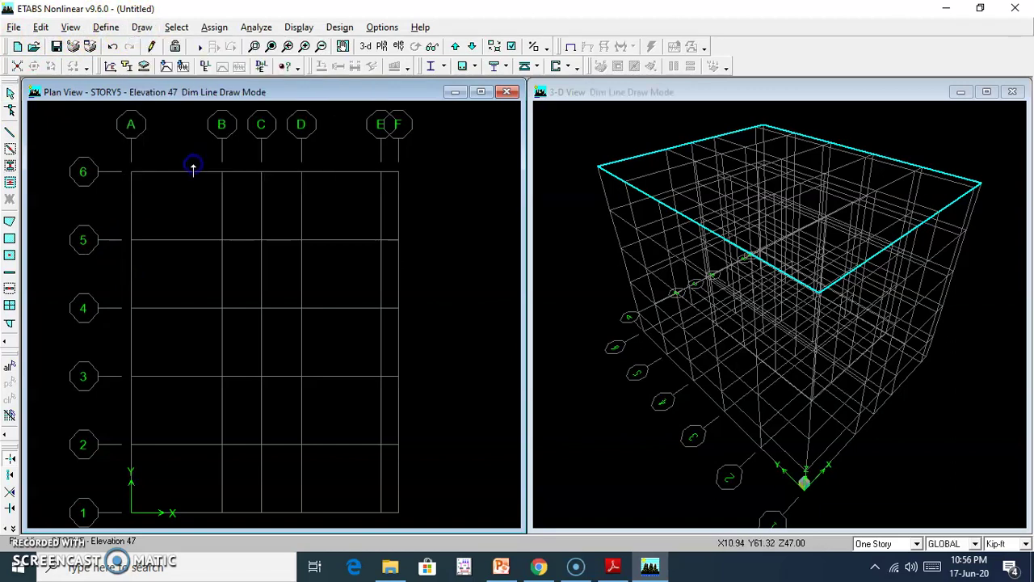
left_click(130, 172)
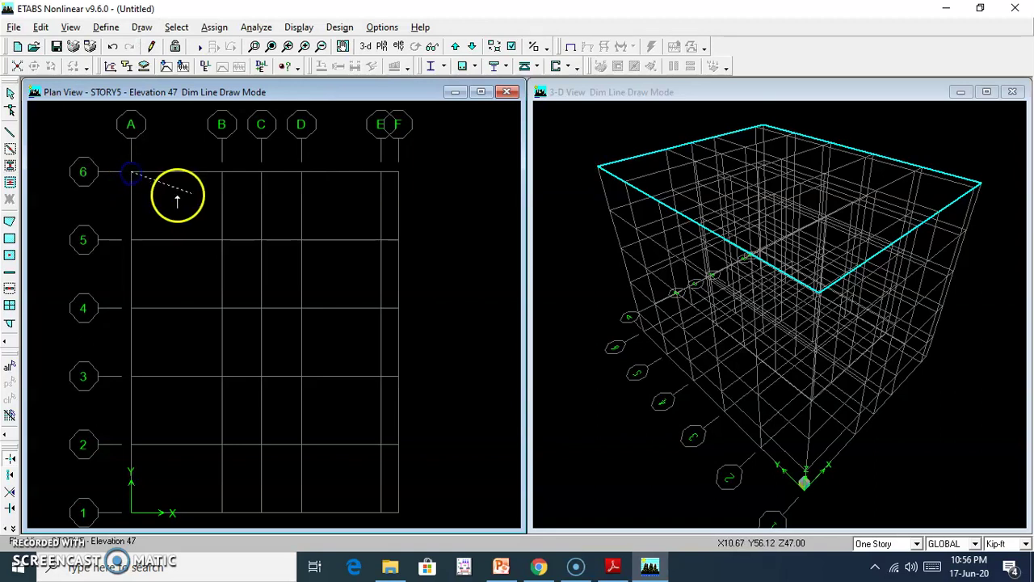
left_click(220, 171)
left_click(216, 158)
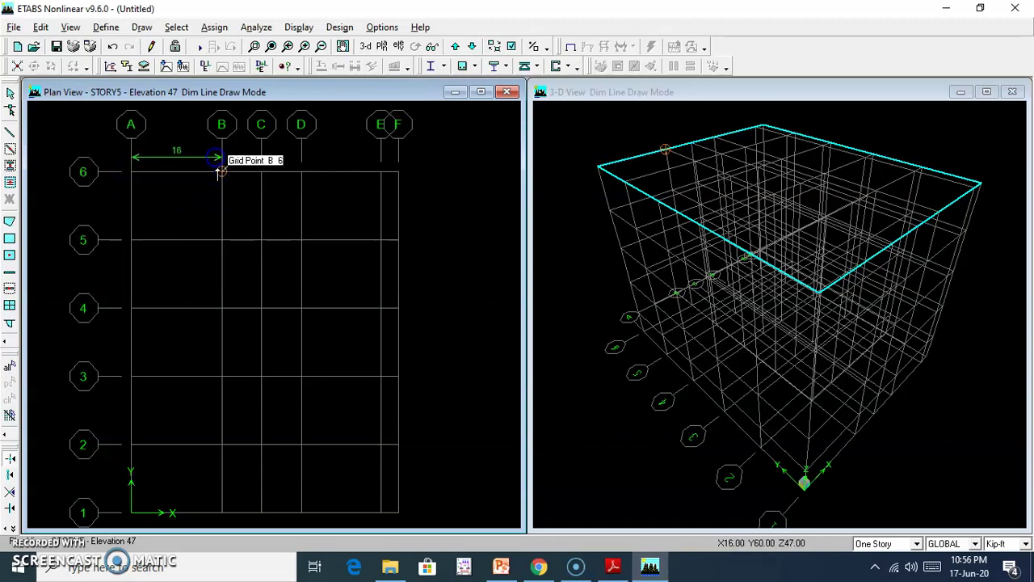
left_click(219, 172)
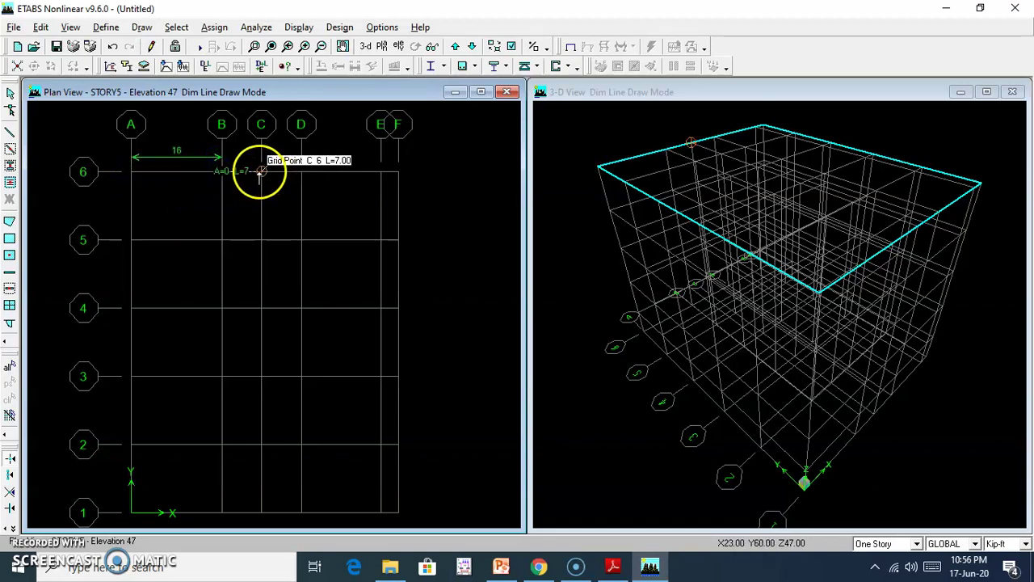
left_click(260, 158)
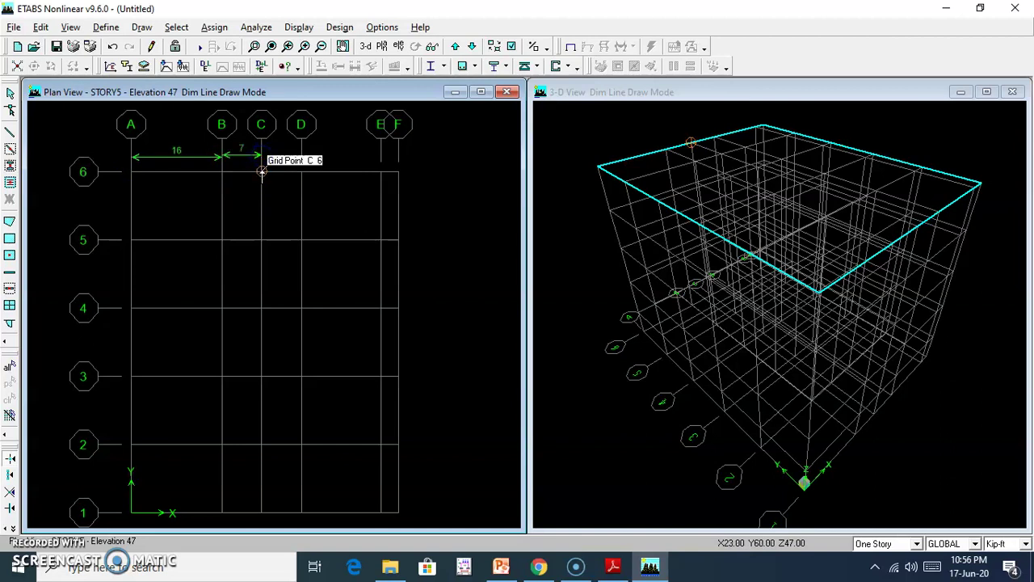
Draw dimension lines above grid line 6 between grid lines C and D, D and E, and E and F
left_click(262, 170)
left_click(300, 170)
left_click(300, 153)
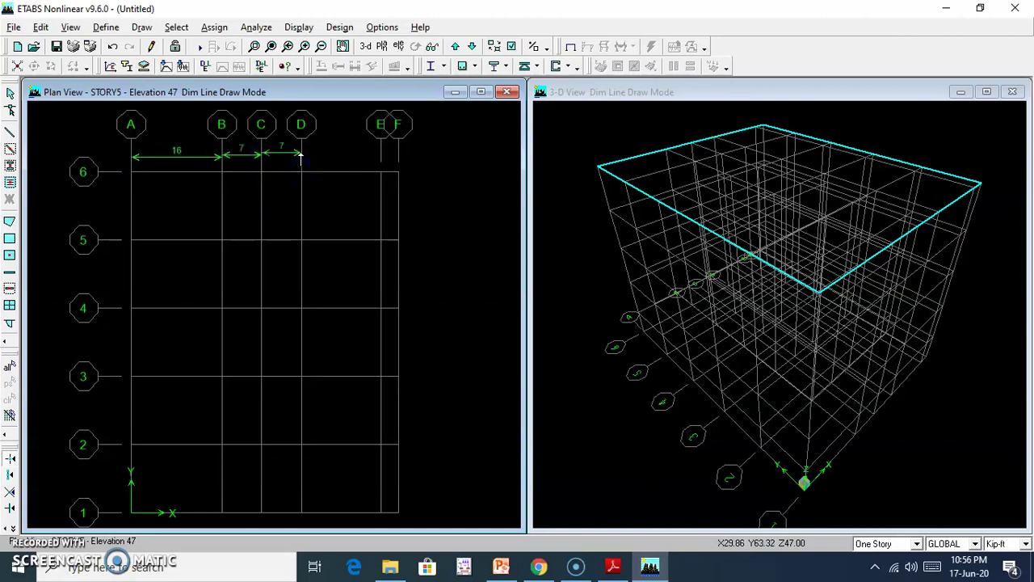
left_click(301, 172)
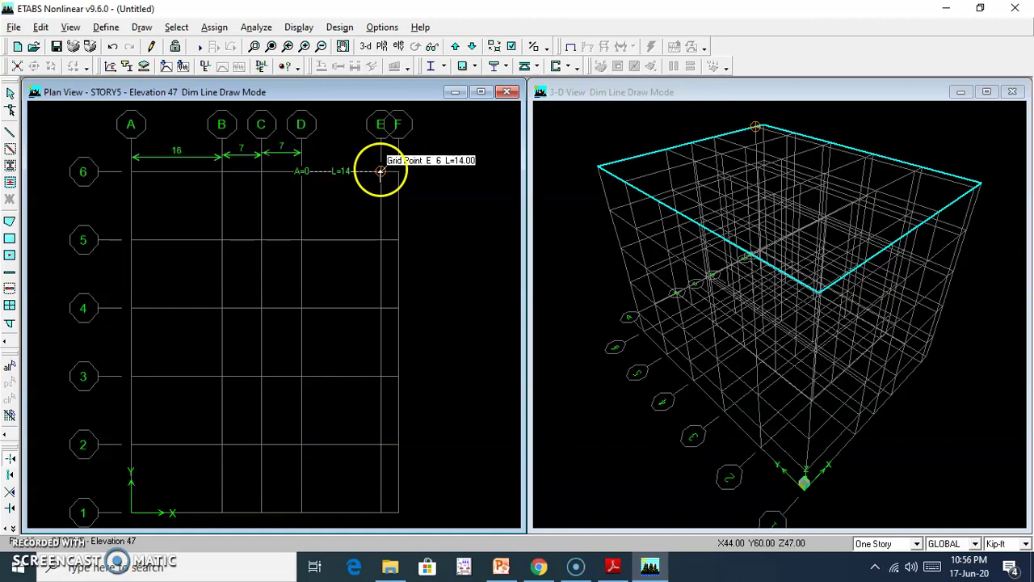
left_click(381, 171)
left_click(377, 154)
left_click(380, 171)
Open the GLOBAL coordinate system's grid data for editing and place the dialog so the dimensioned plan view stays visible
right_click(455, 211)
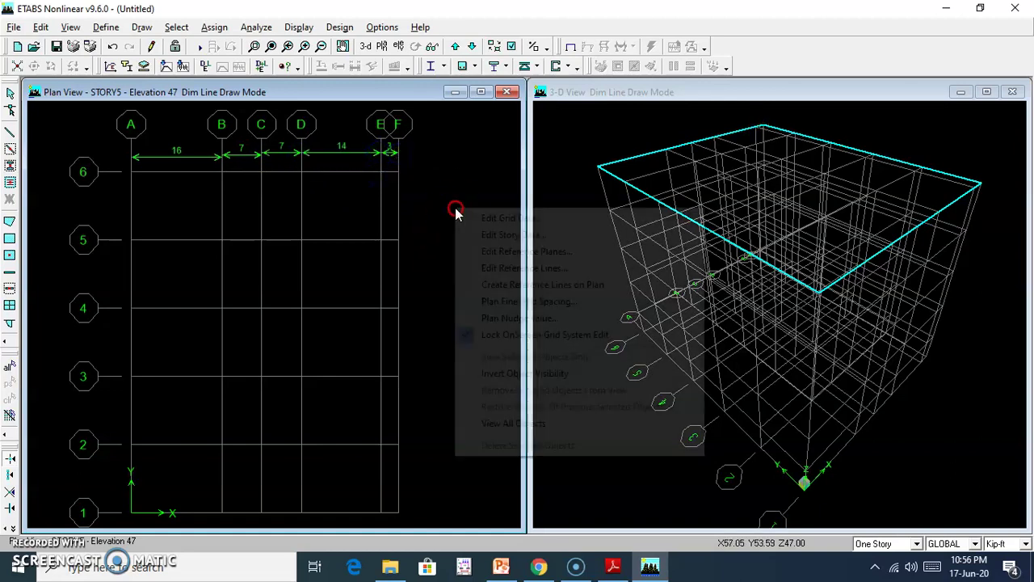
left_click(428, 162)
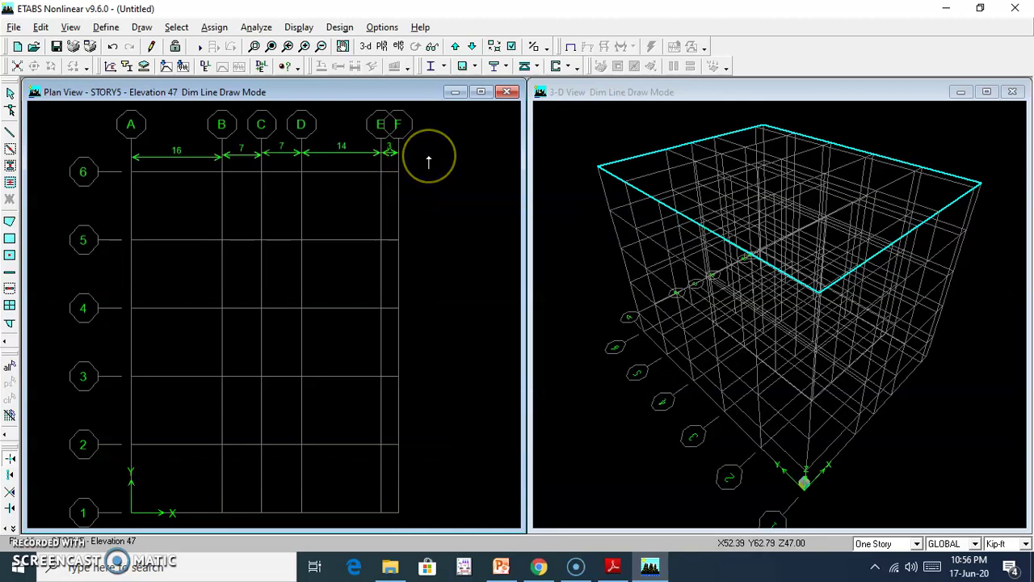
left_click(40, 27)
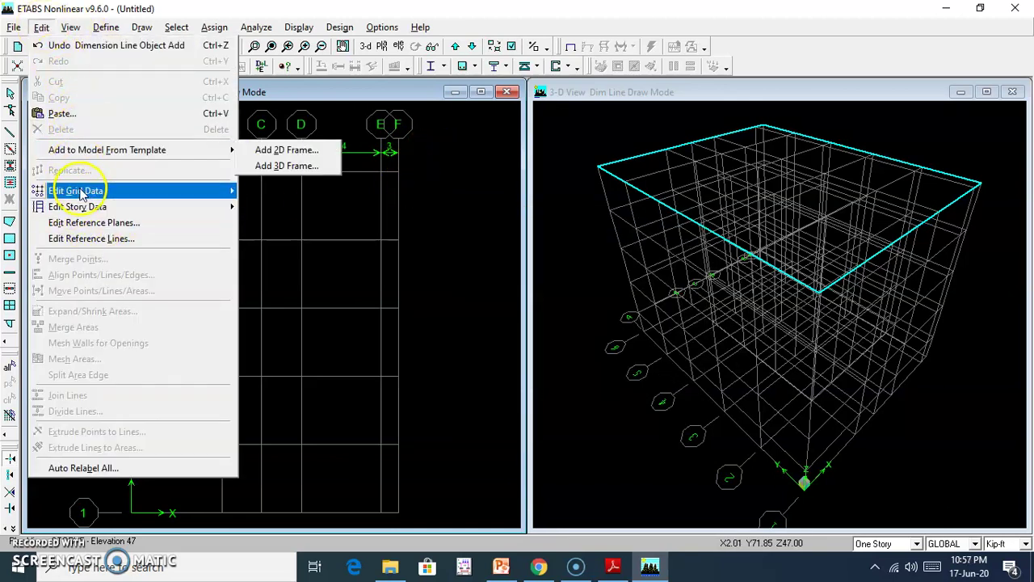
mouse_move(83, 189)
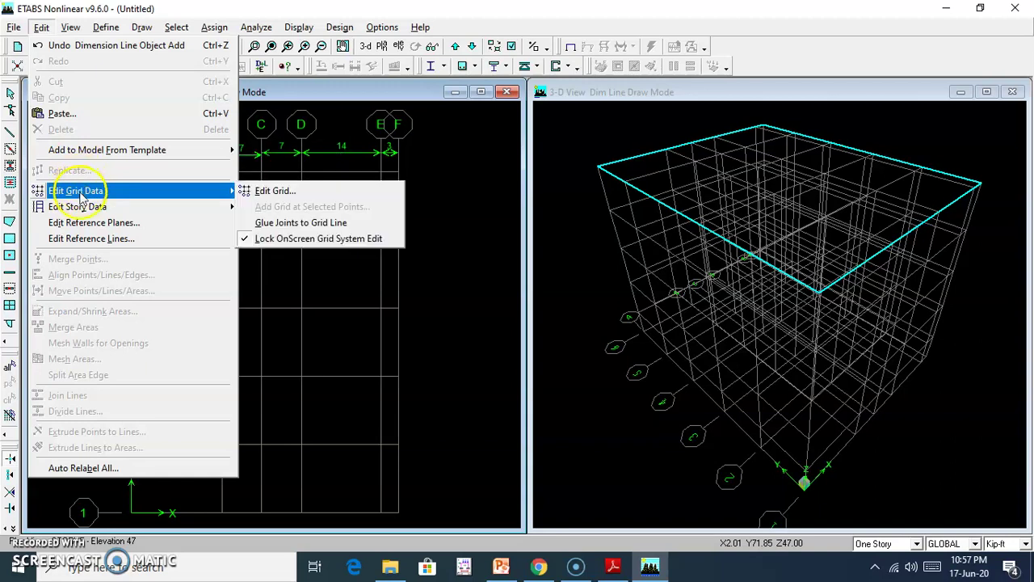
left_click(338, 193)
left_click(575, 291)
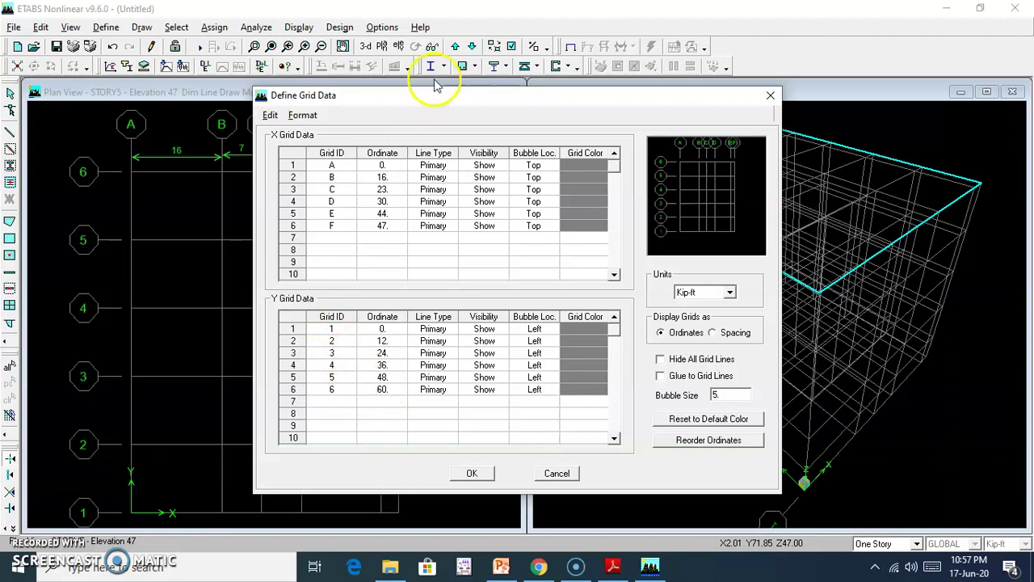
left_click_drag(450, 103, 608, 51)
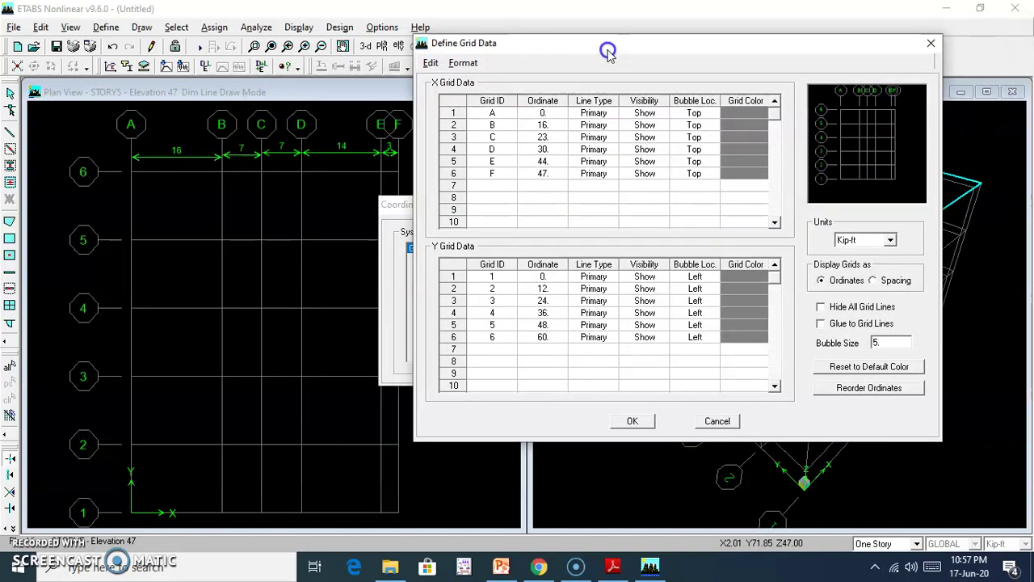
Switch to Adobe Reader to review the plan's Y-direction bay dimensions, and return to the grid data in ETABS
left_click(643, 571)
left_click(619, 568)
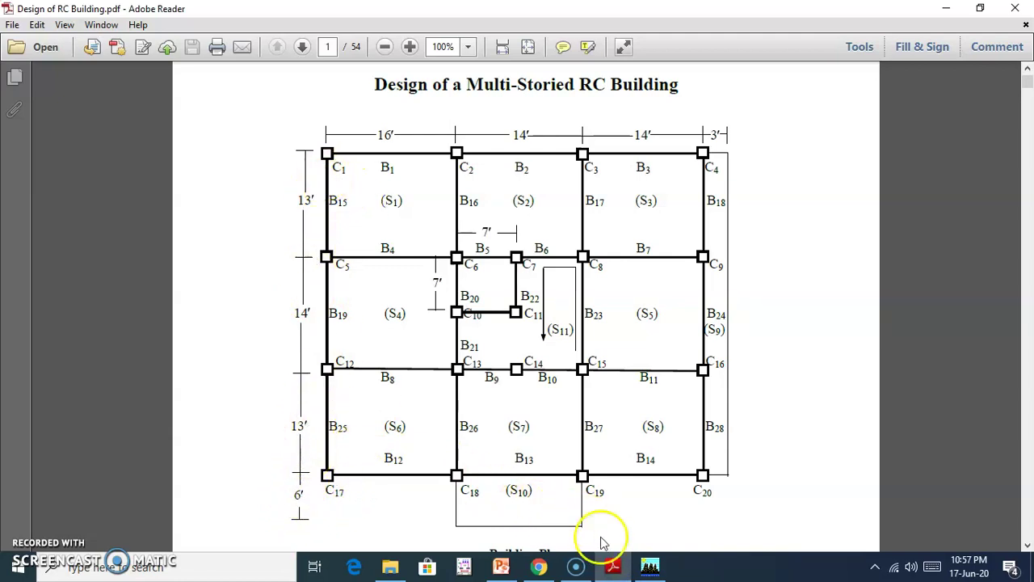
left_click(649, 566)
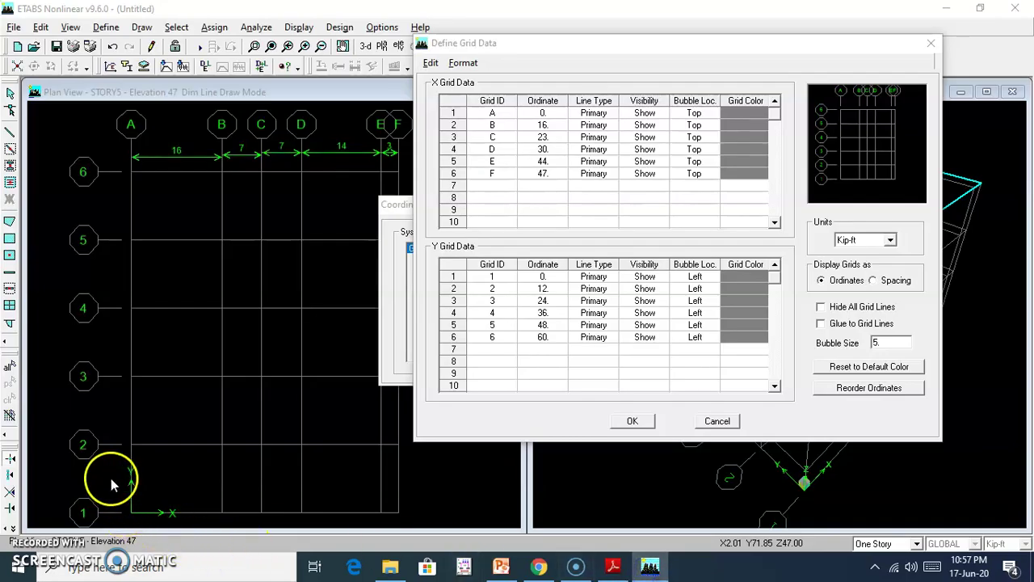
left_click(539, 288)
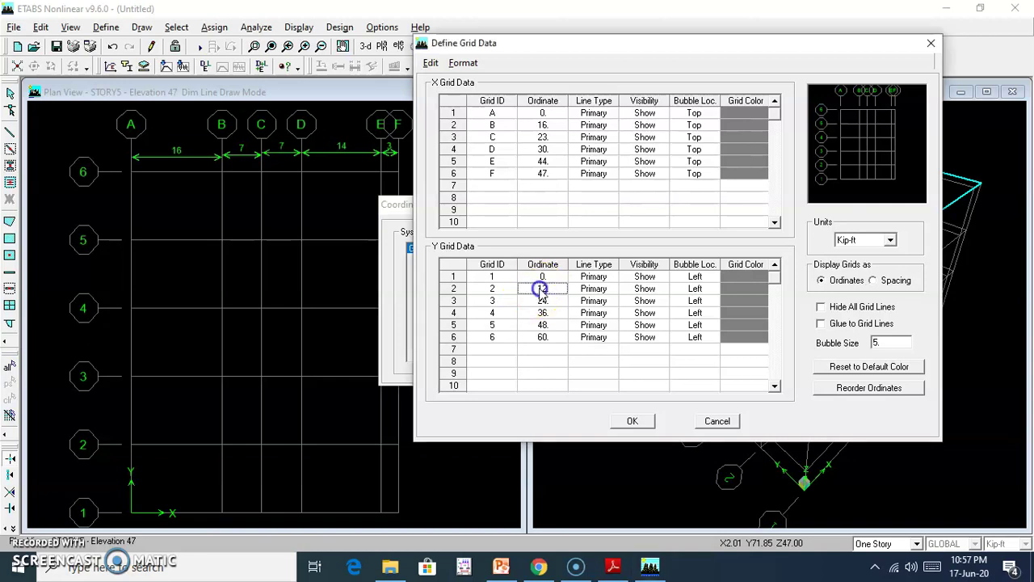
left_click(612, 565)
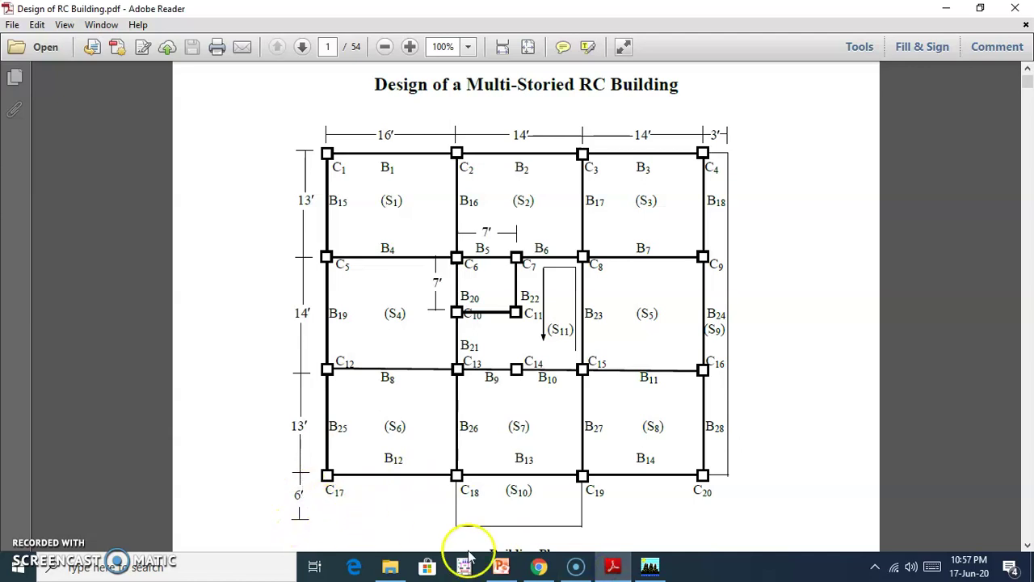
left_click(650, 568)
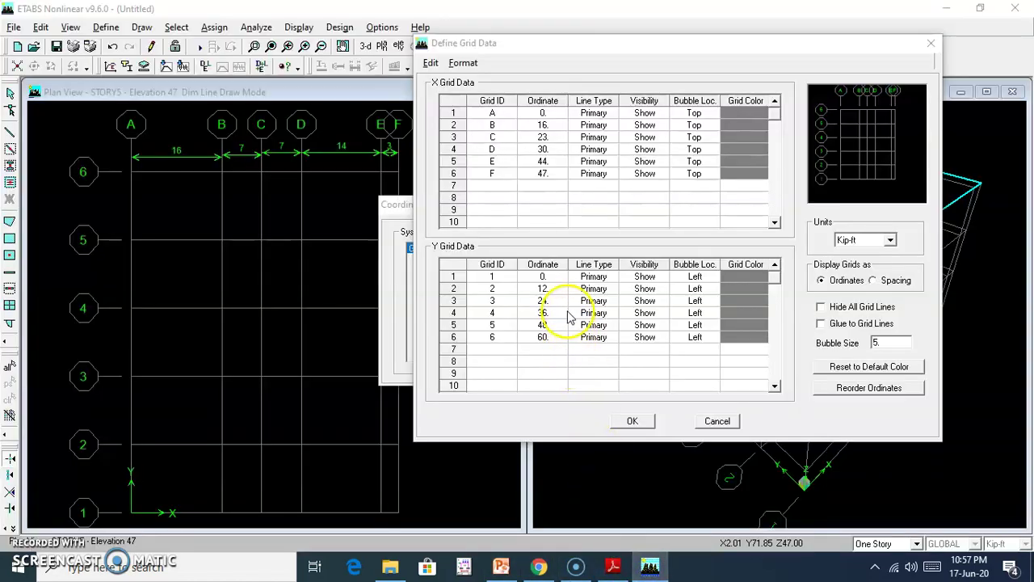
Following the PDF plan, try entering the bay dimensions 6, 13, 14 and 13 as the Y ordinates of grids 2 to 5
left_click(554, 290)
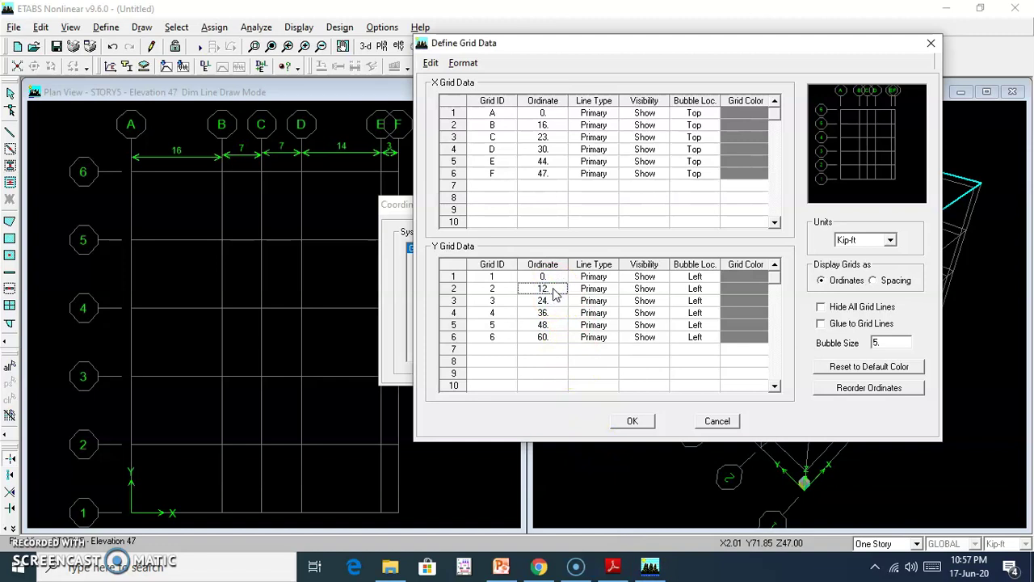
left_click(554, 300)
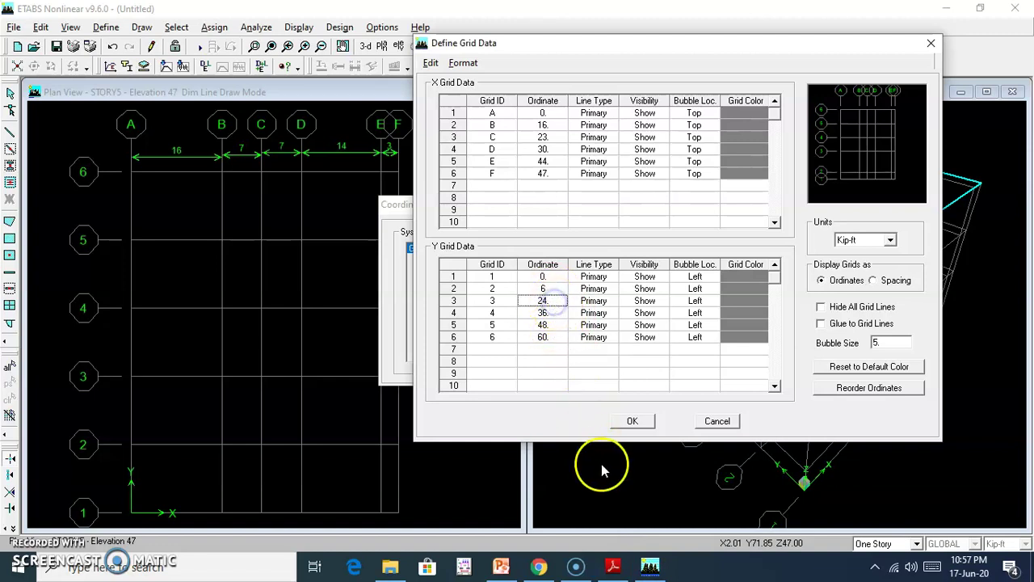
left_click(616, 568)
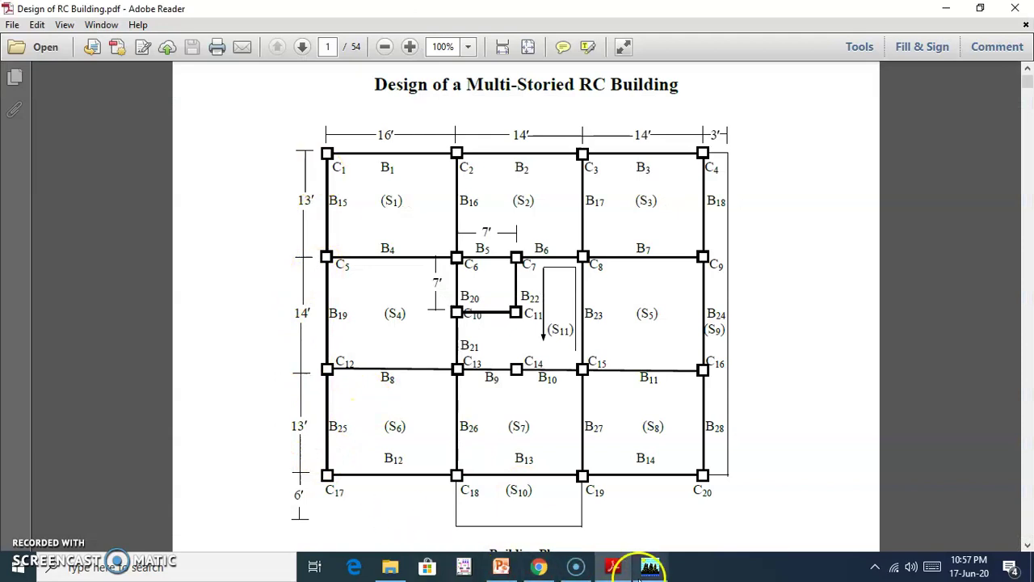
left_click(653, 568)
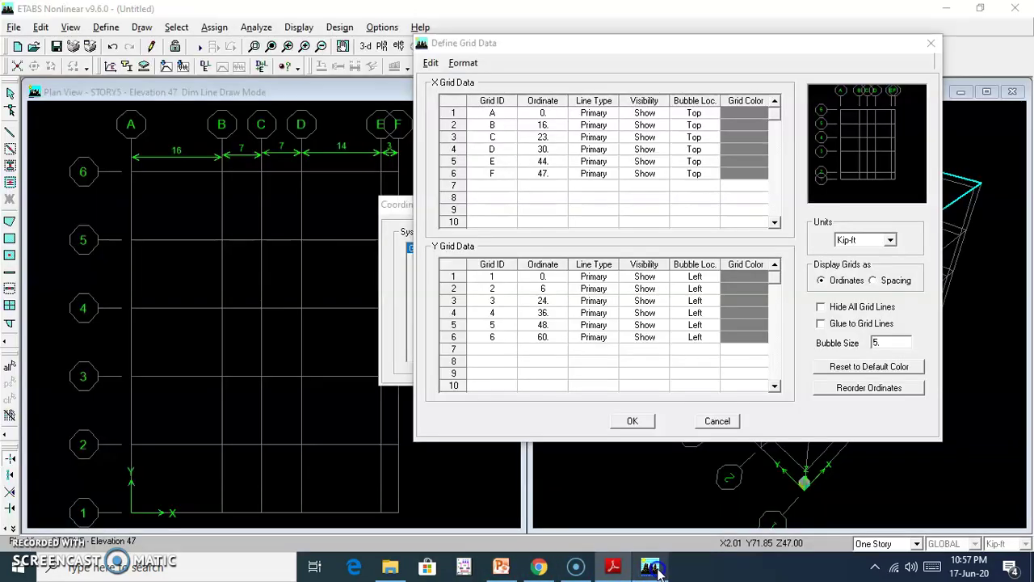
left_click(547, 304)
type("13")
left_click(546, 315)
left_click(549, 326)
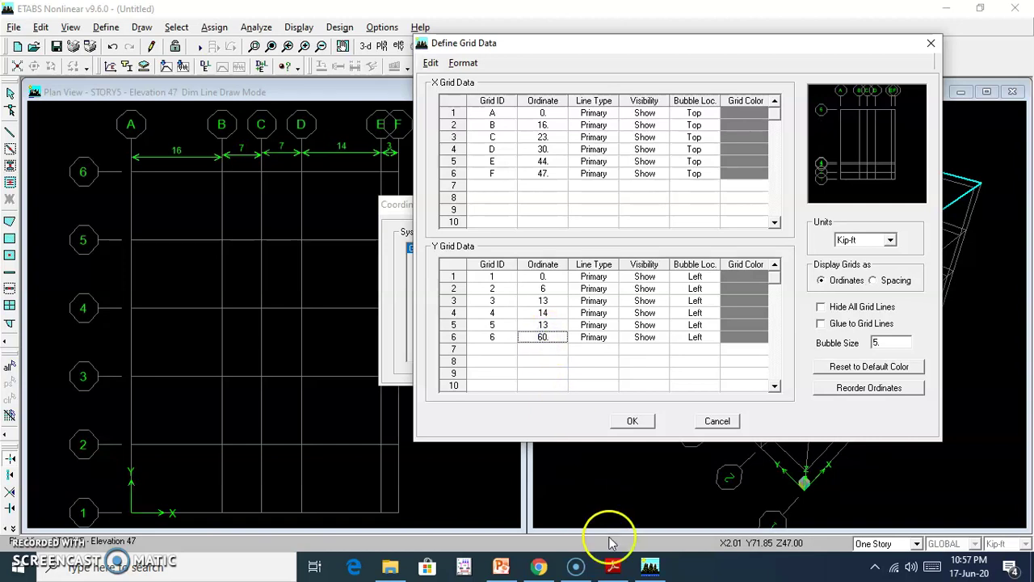
Recheck the PDF plan, then try applying Y ordinates of 7, 7 and 13 for grids 4, 5 and 6
left_click(659, 567)
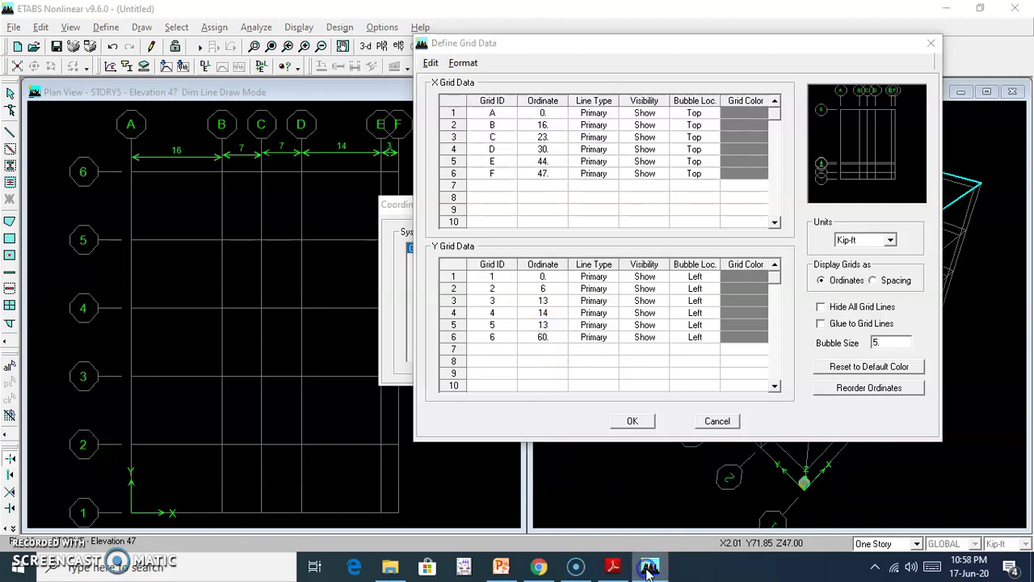
left_click(614, 568)
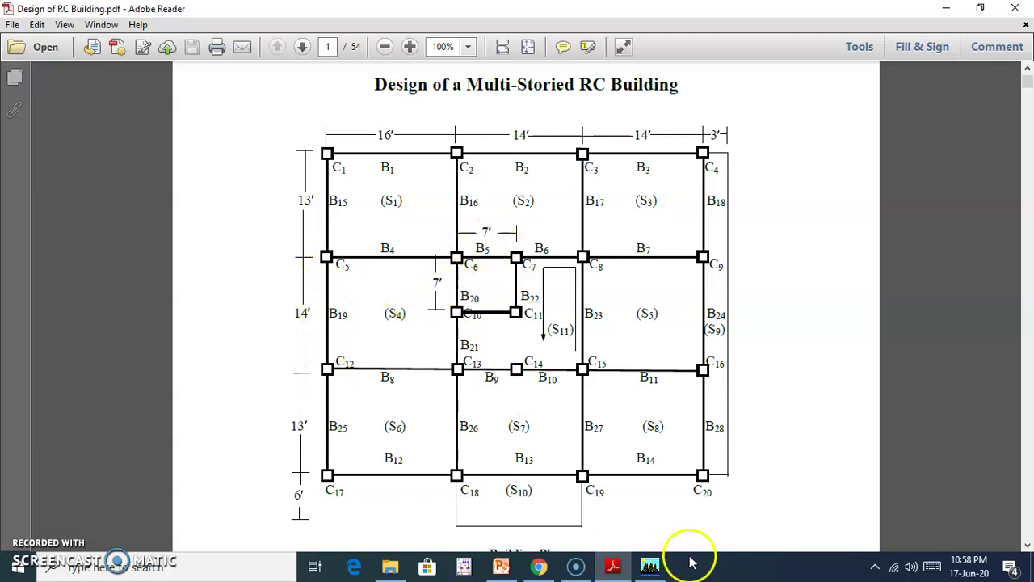
left_click(649, 565)
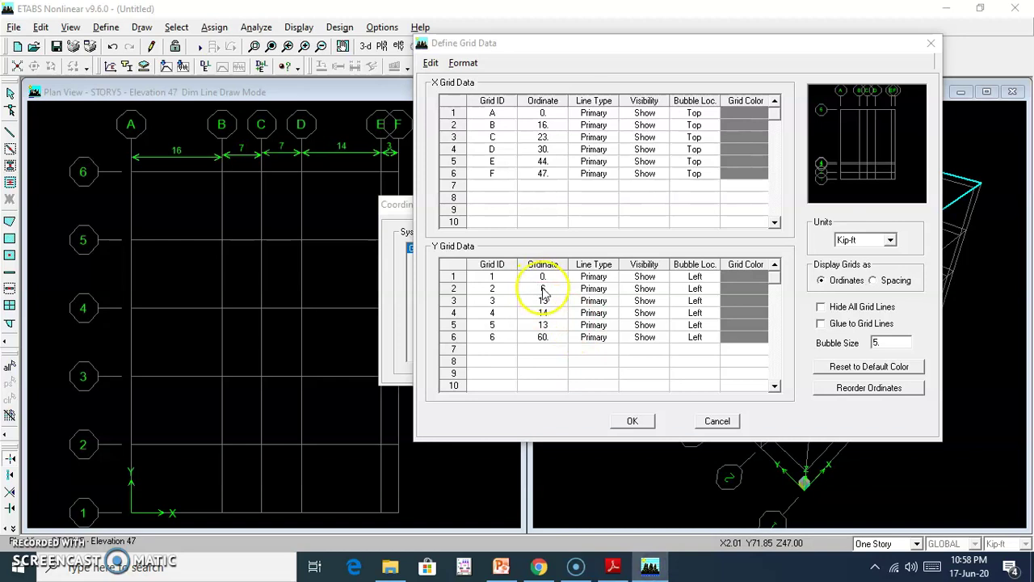
left_click(543, 313)
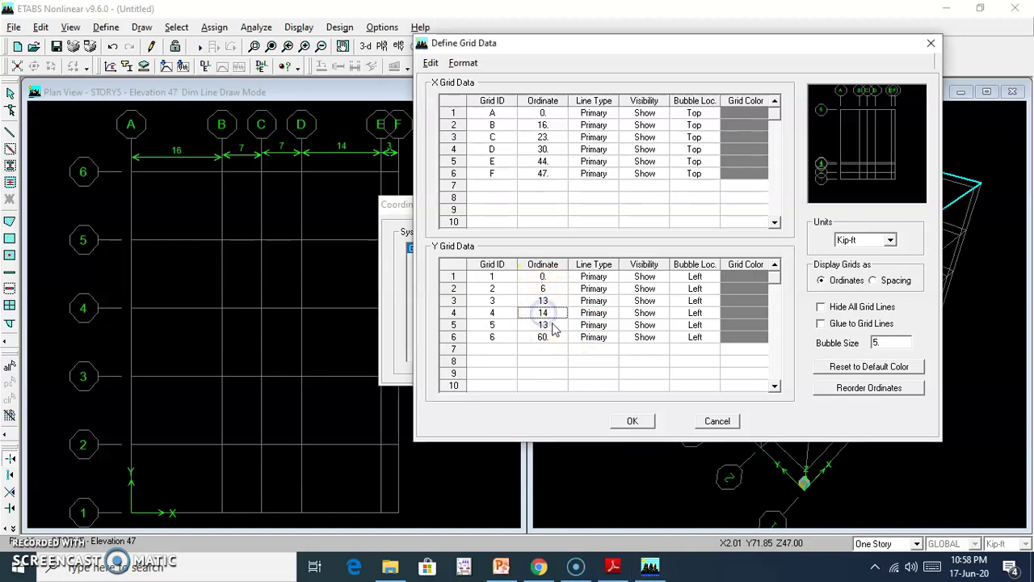
left_click(553, 326)
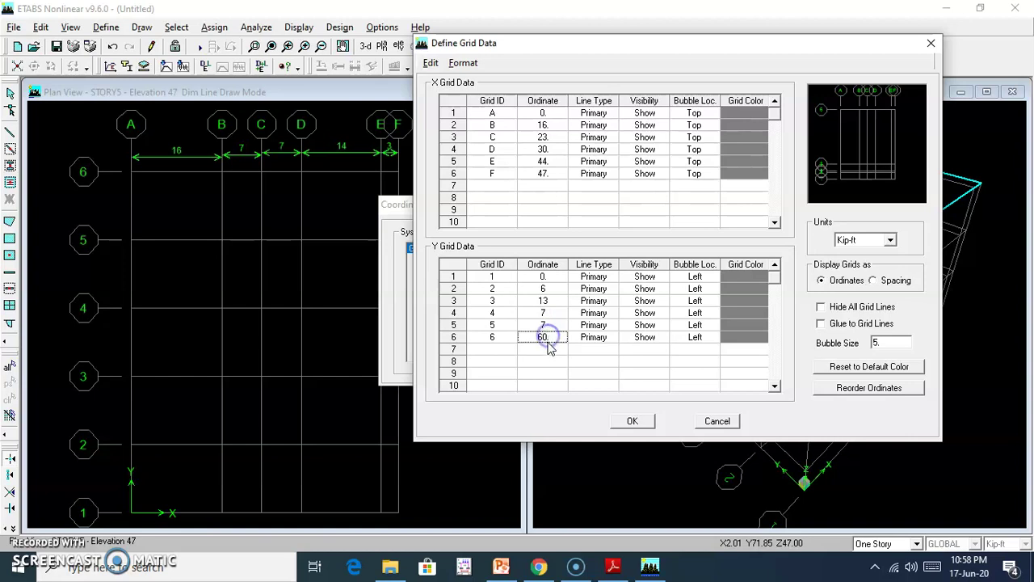
left_click(648, 426)
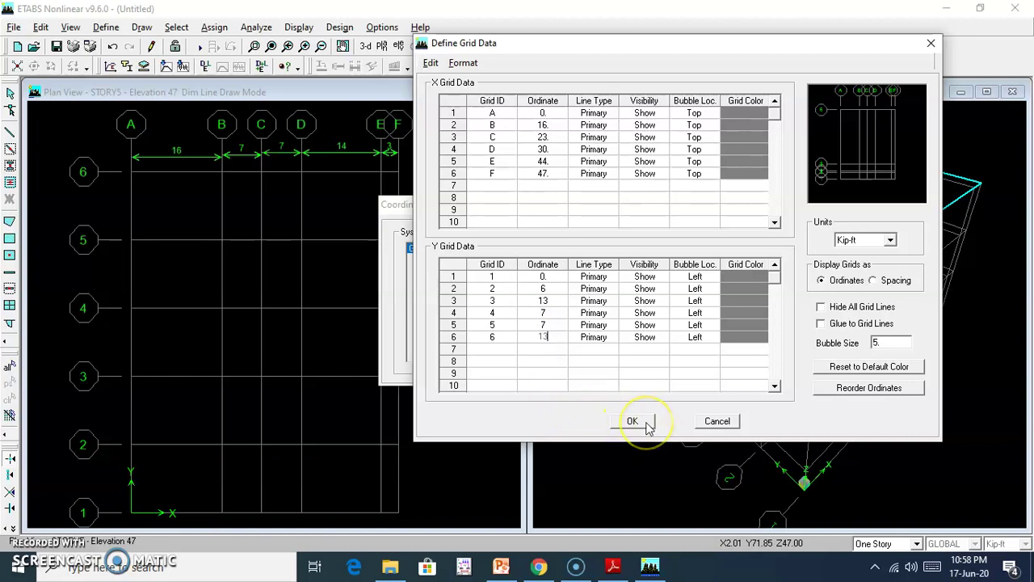
left_click(649, 426)
left_click(640, 427)
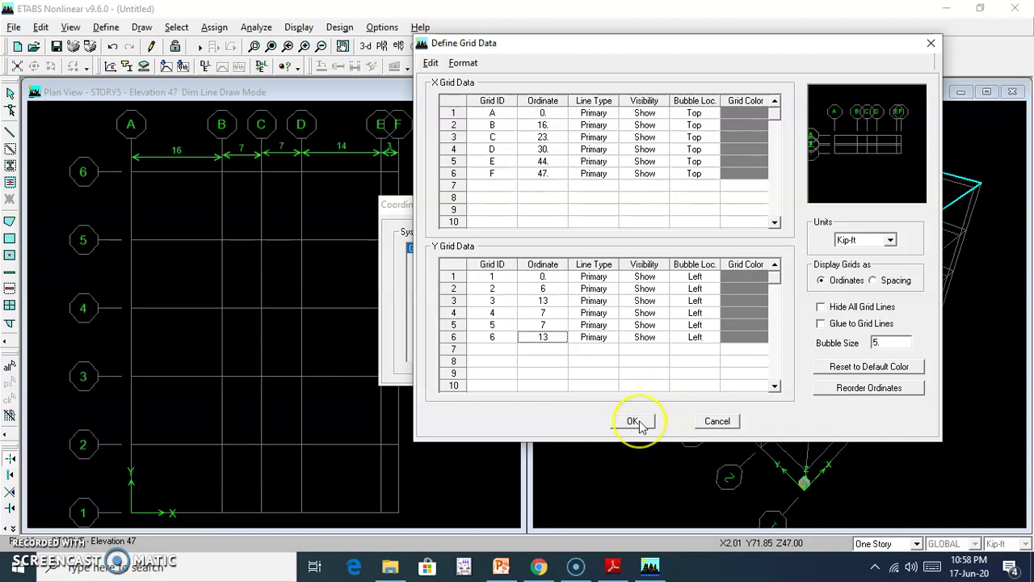
left_click(596, 339)
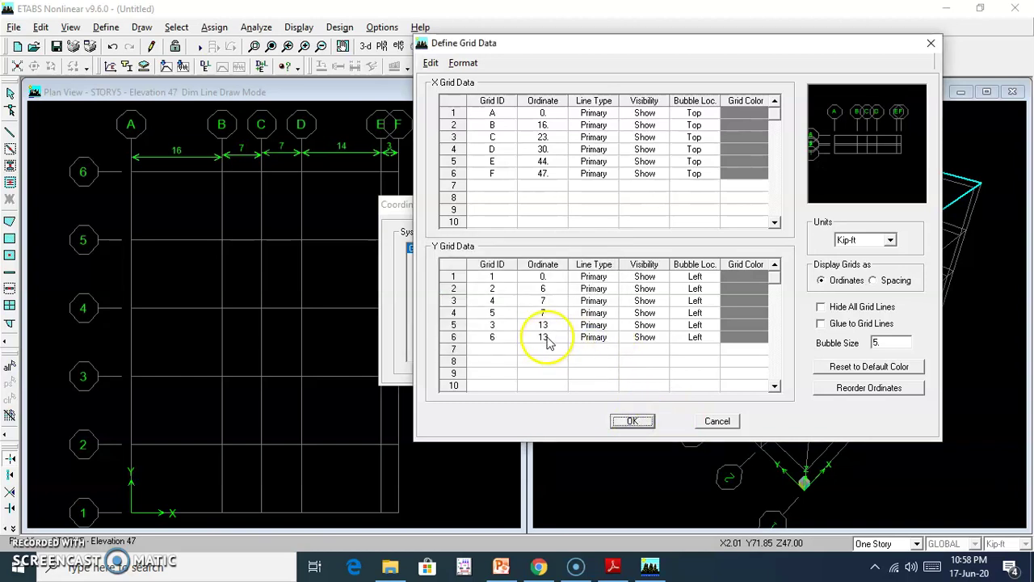
Try deleting the Y grid 6 row and applying the remaining Y ordinates
left_click(446, 337)
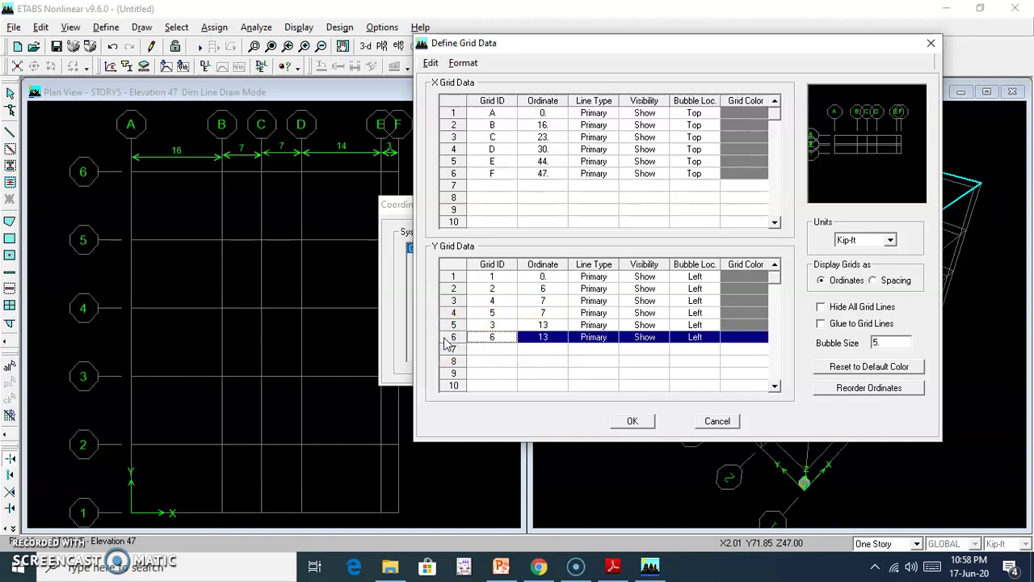
key("Delete")
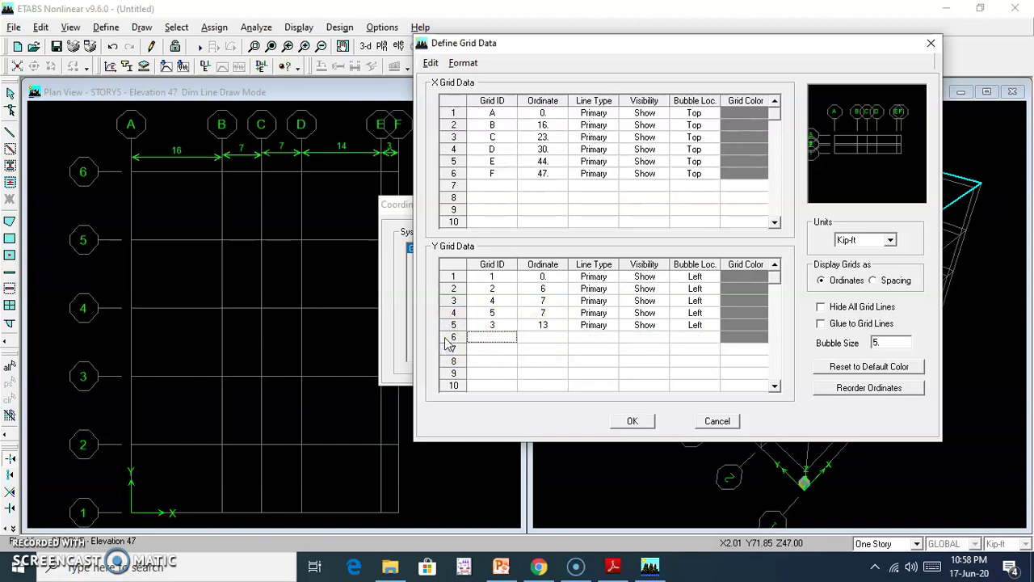
left_click(634, 422)
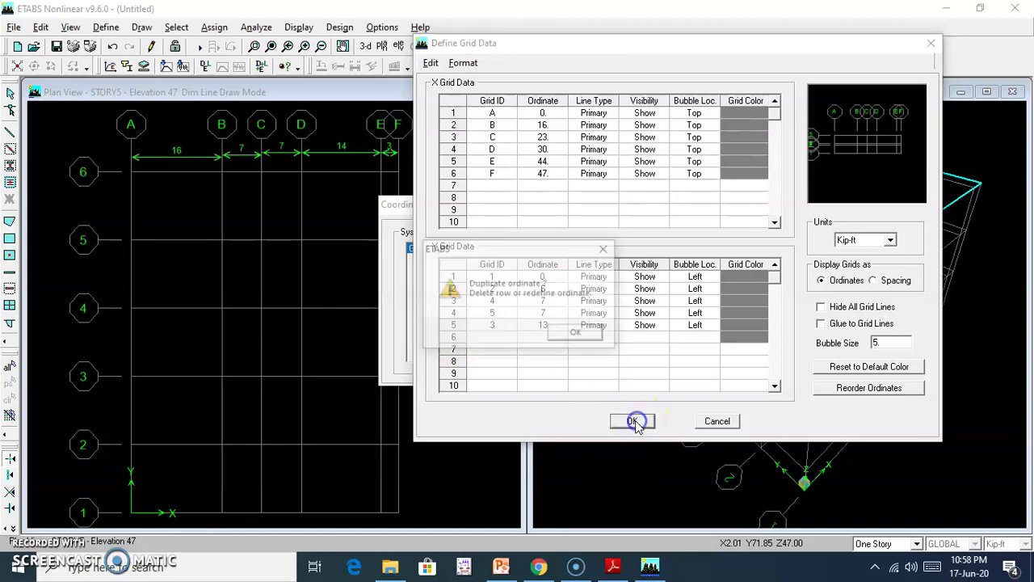
left_click(579, 332)
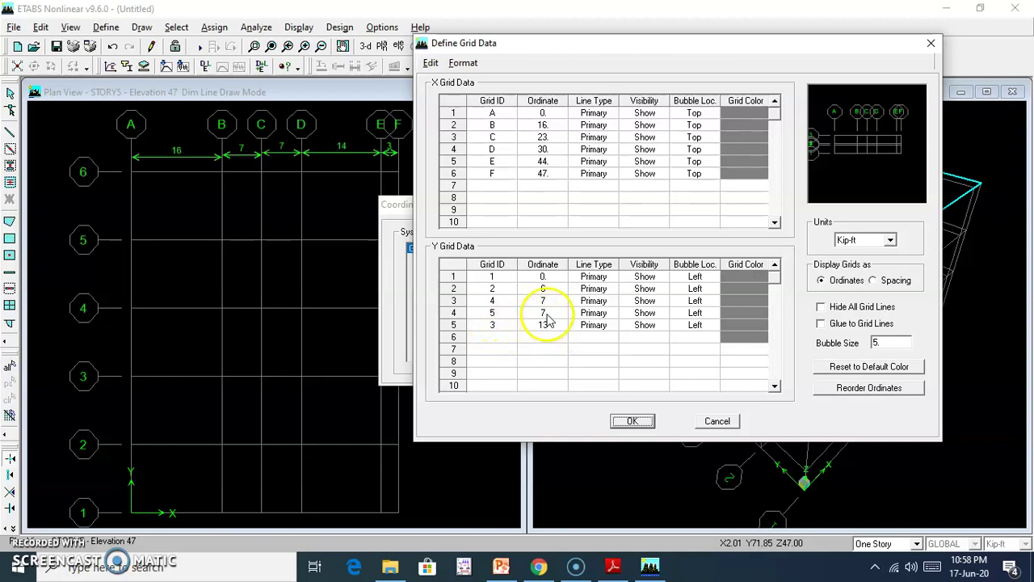
left_click(547, 315)
left_click(473, 317)
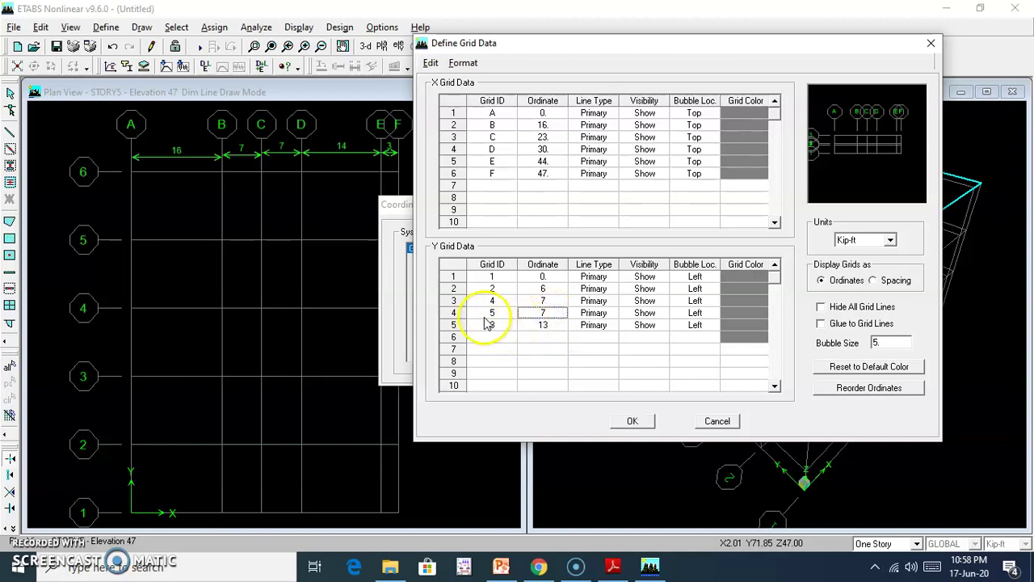
left_click(540, 317)
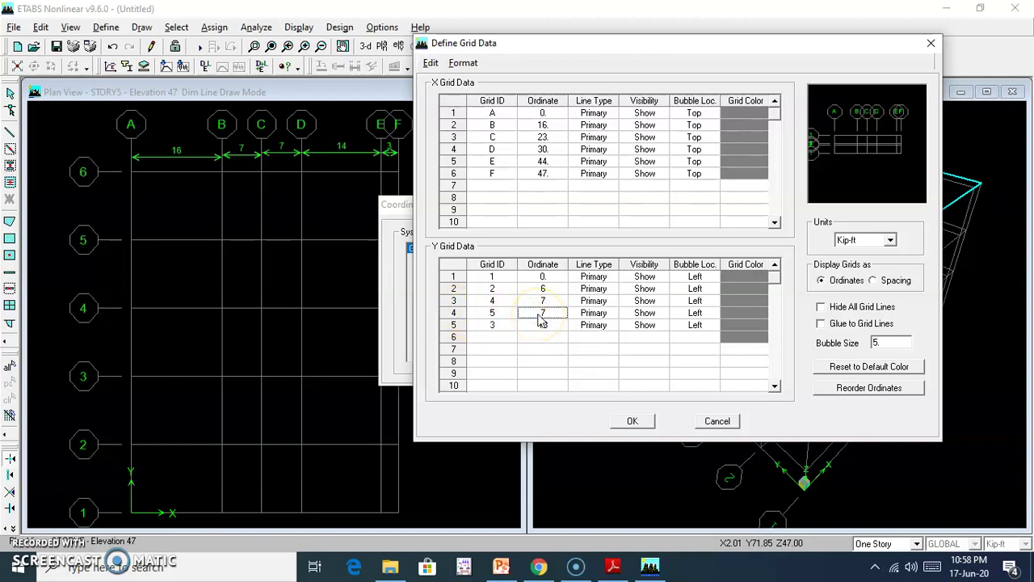
left_click(627, 420)
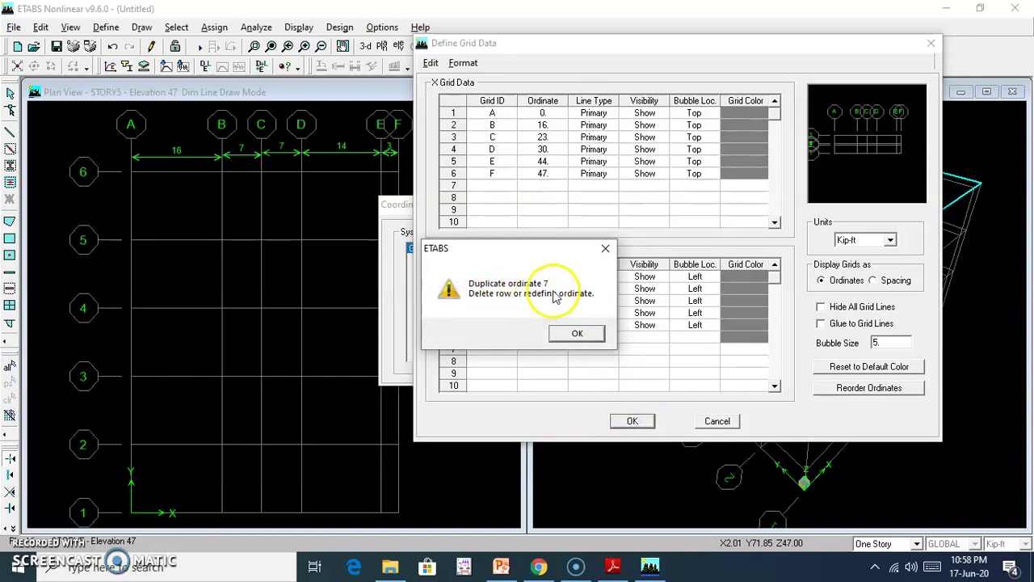
left_click(602, 247)
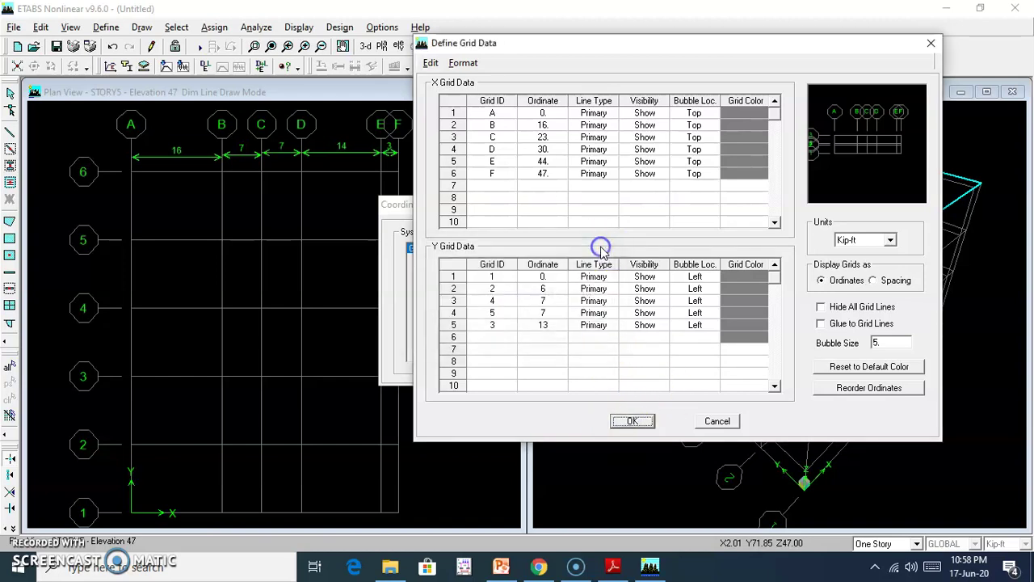
Discard the edited Y ordinates, reopen the GLOBAL grid data and display the grids as spacing
left_click(723, 424)
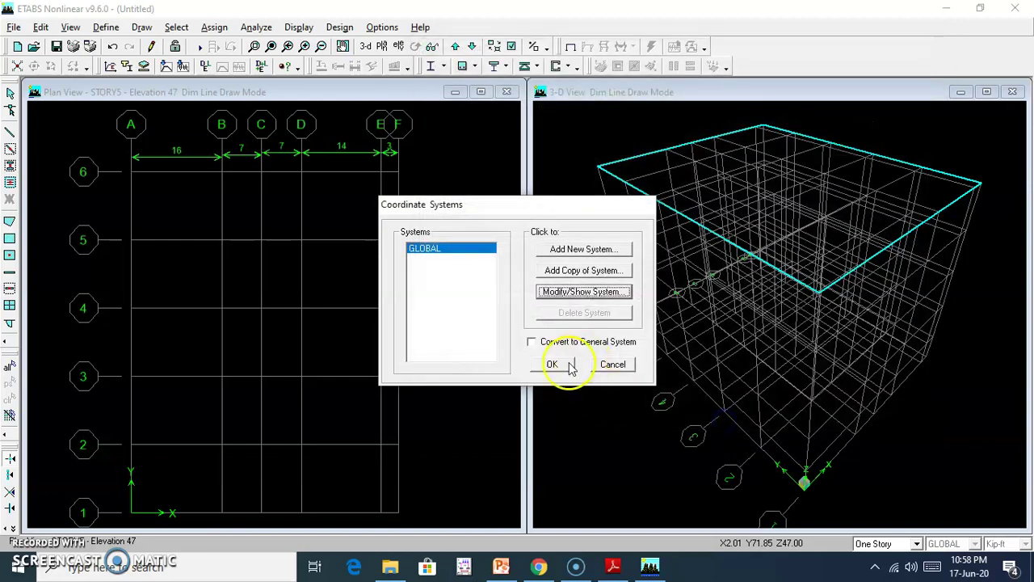
left_click(575, 292)
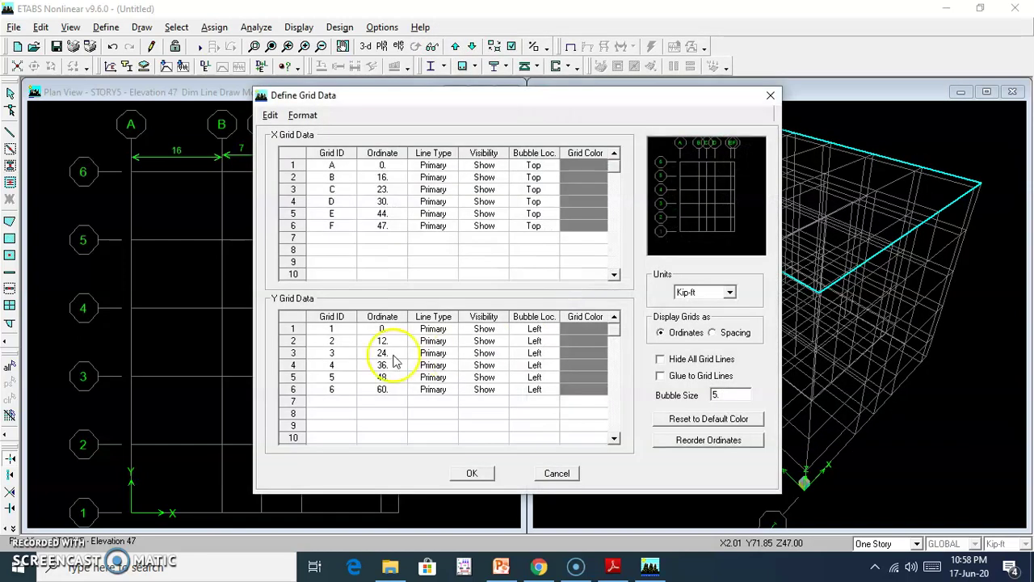
left_click(714, 333)
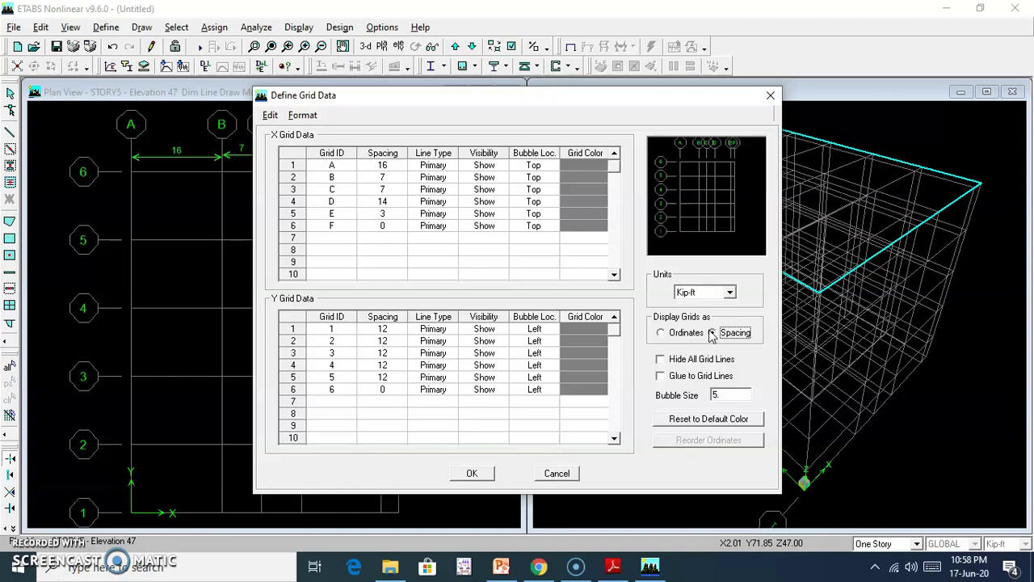
Set the Y grid spacings of grids 1 to 5 to 6, 13, 7, 7 and 13 ft and apply the grid data
left_click(394, 342)
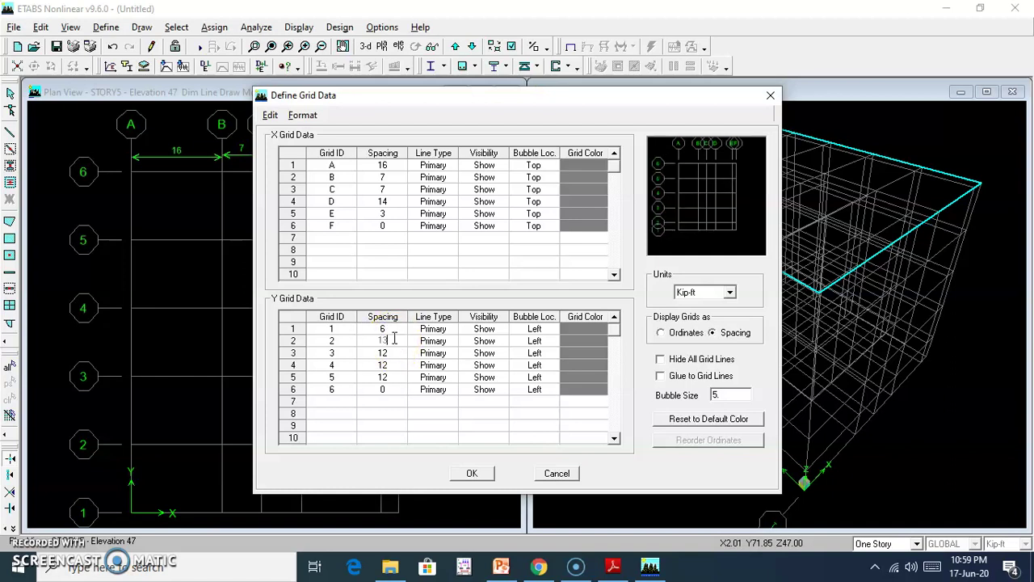
type("13")
left_click(393, 353)
left_click(385, 366)
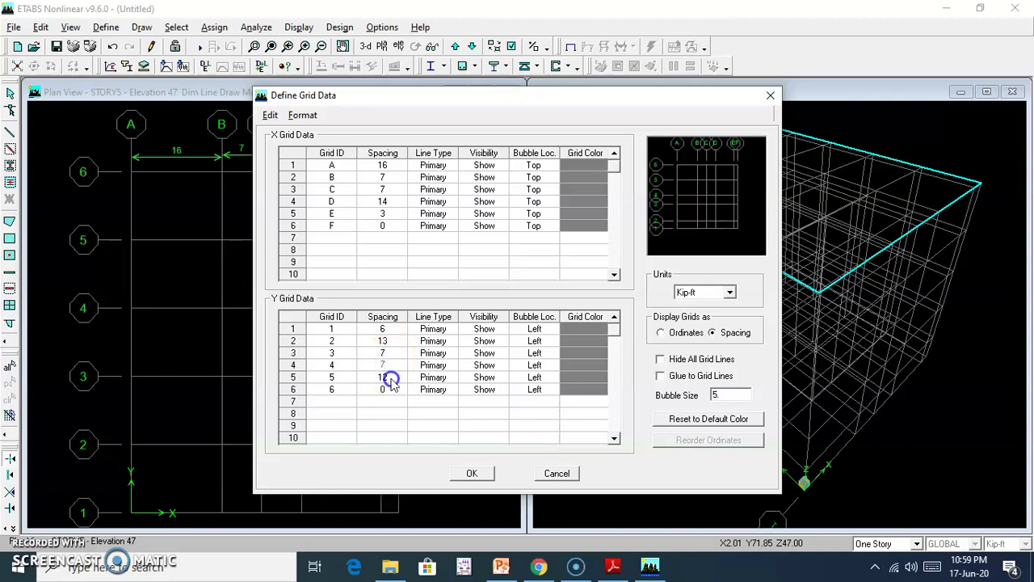
left_click(391, 379)
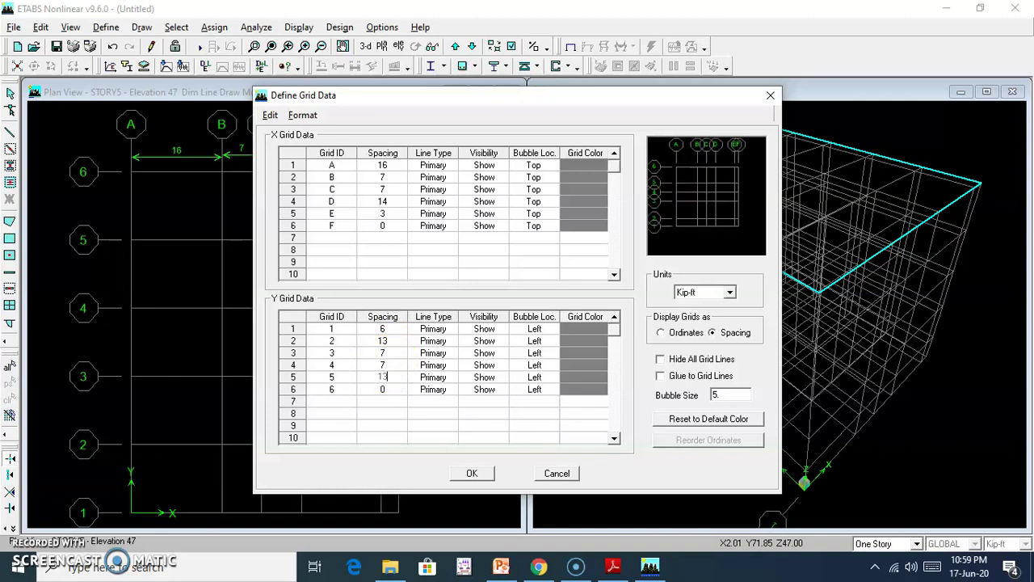
left_click(472, 475)
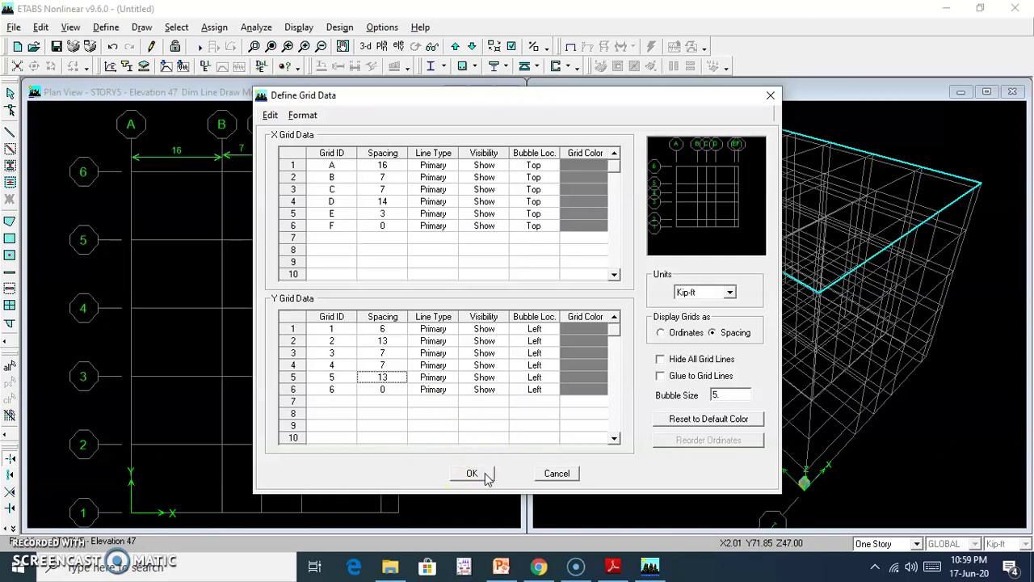
left_click(488, 478)
left_click(571, 366)
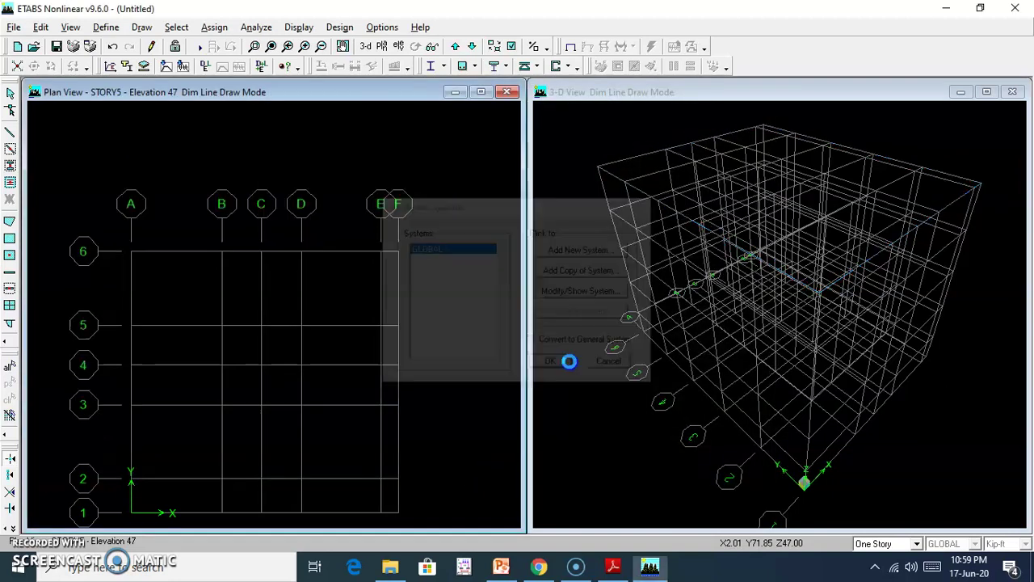
left_click(469, 413)
middle_click_drag(227, 365, 269, 299)
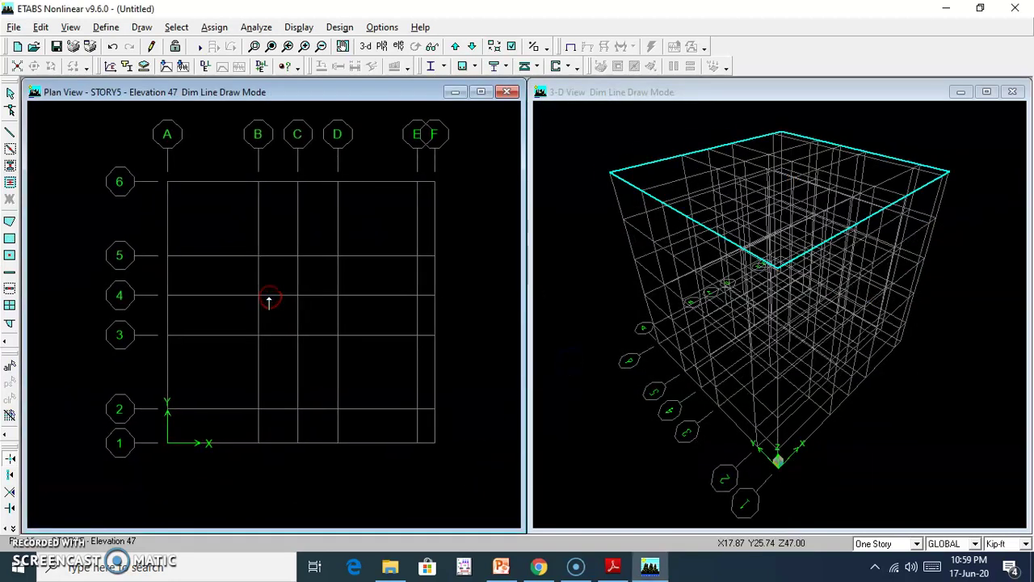
Turn on the visibility of dimension lines in the building view options for the plan view
left_click(368, 31)
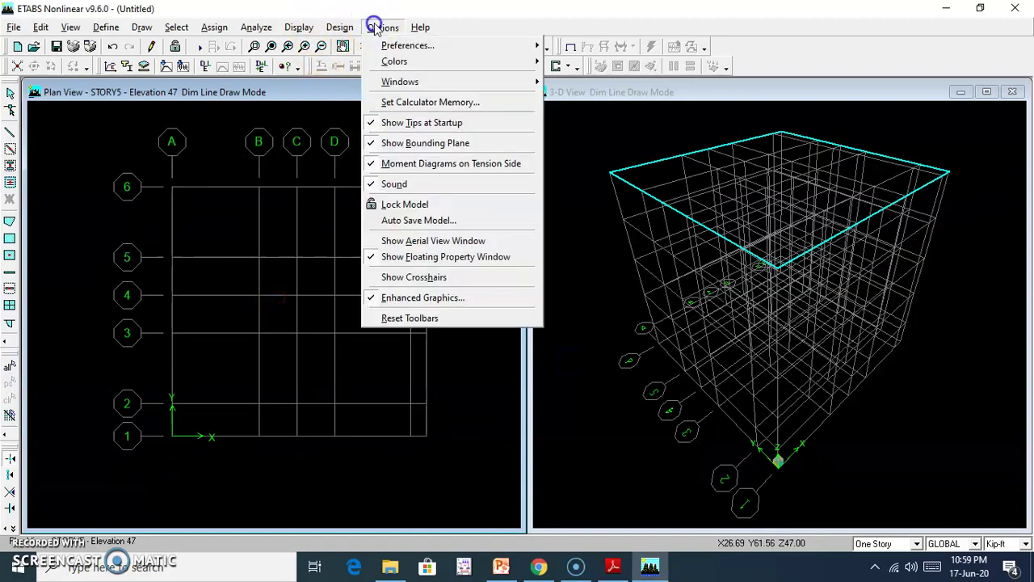
mouse_move(345, 31)
left_click(558, 32)
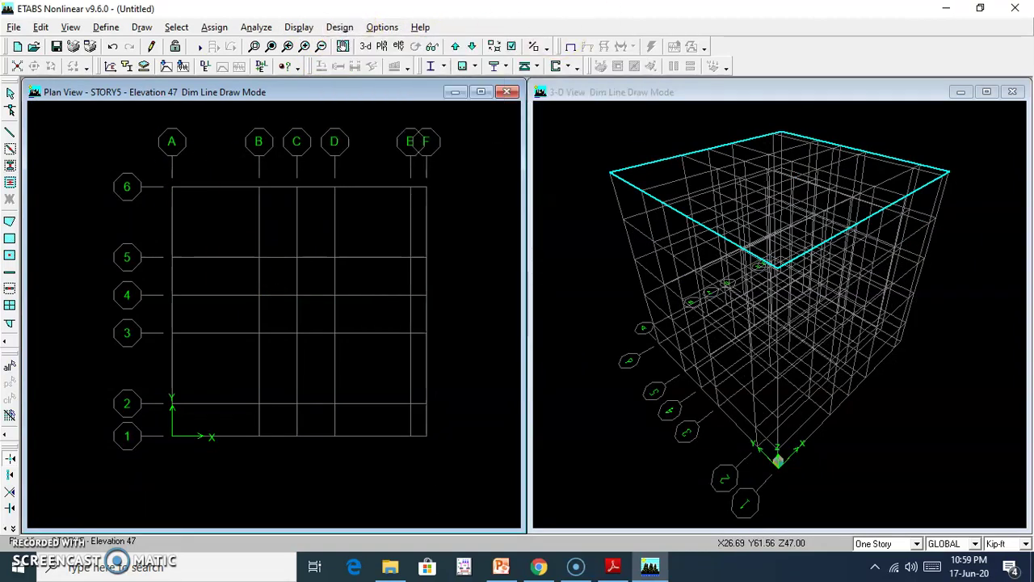
left_click(511, 48)
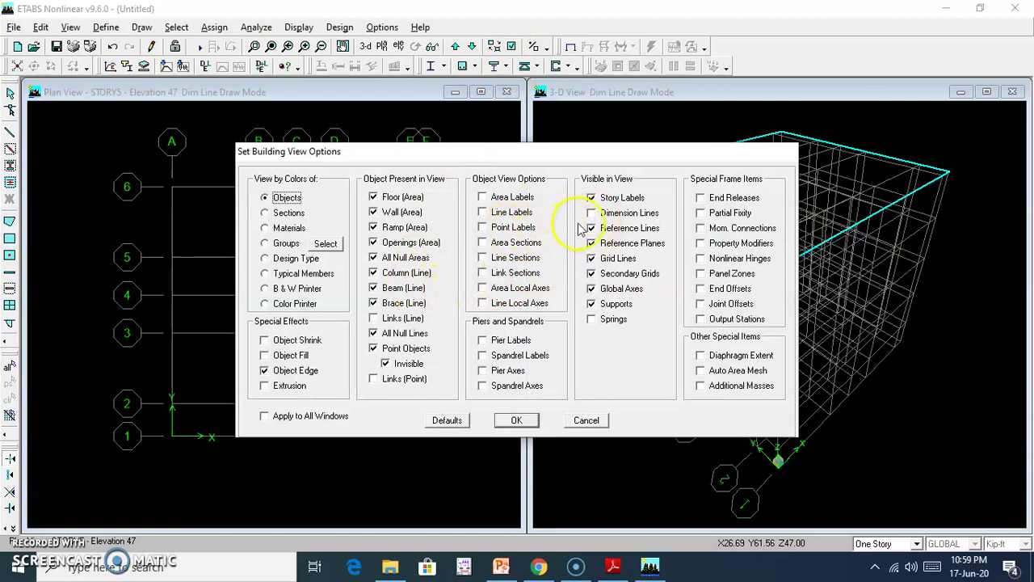
left_click(514, 421)
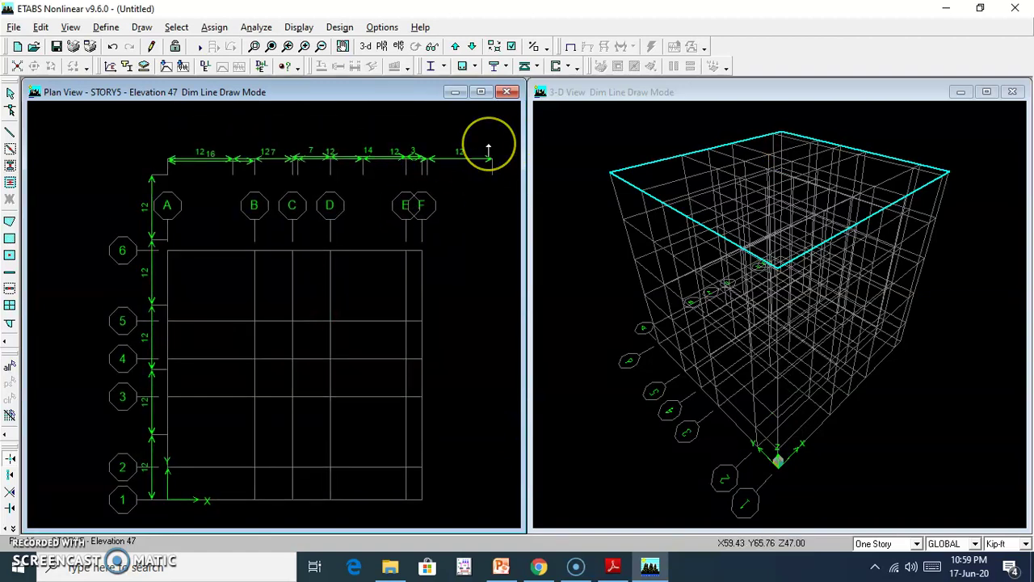
Delete all the overlapping horizontal dimension lines above the grid in the STORY5 plan
mouse_move(496, 132)
left_mouse_down()
mouse_move(300, 176)
mouse_move(170, 170)
mouse_move(250, 150)
mouse_move(268, 157)
mouse_move(246, 172)
mouse_move(240, 164)
mouse_move(380, 165)
left_mouse_up()
key("Delete")
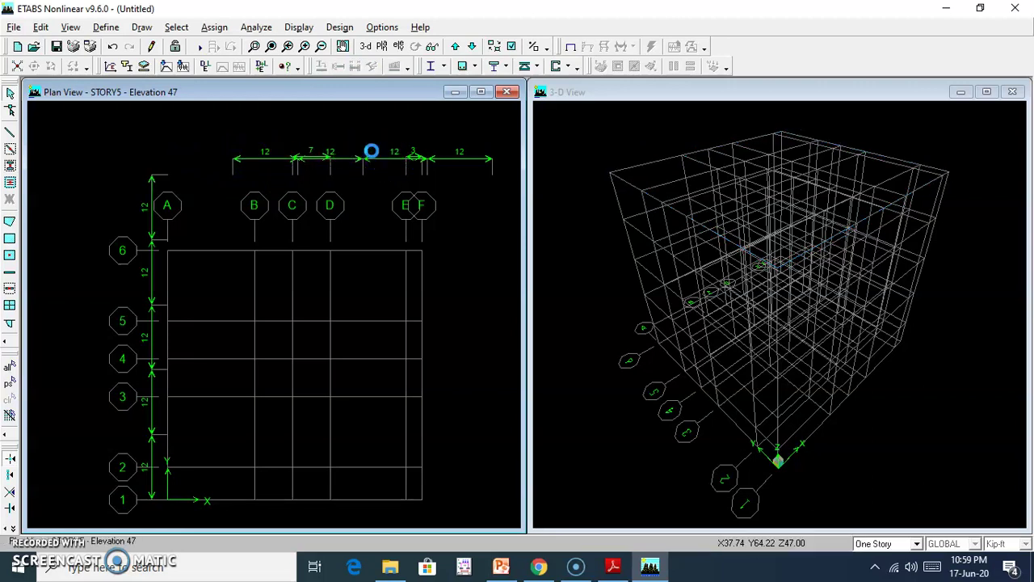
left_click(312, 158)
left_click(291, 159)
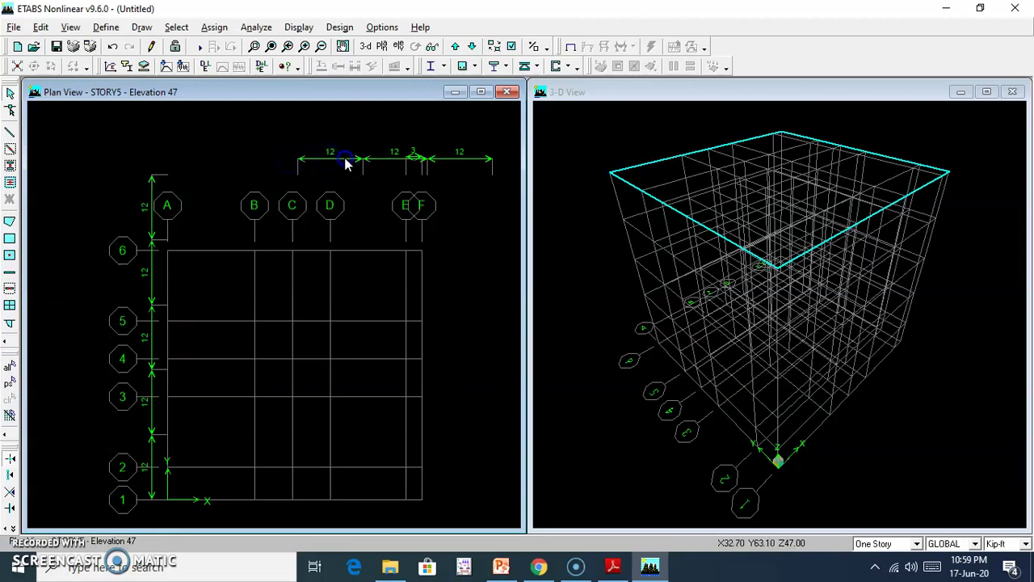
left_click(370, 164)
left_click(415, 159)
left_click(443, 164)
left_click(412, 161)
Delete all the outdated vertical dimension lines beside grid line A in the STORY5 plan
mouse_move(324, 173)
left_mouse_down()
mouse_move(184, 202)
mouse_move(153, 185)
left_mouse_up()
left_click_drag(151, 260, 151, 261)
left_click(160, 332)
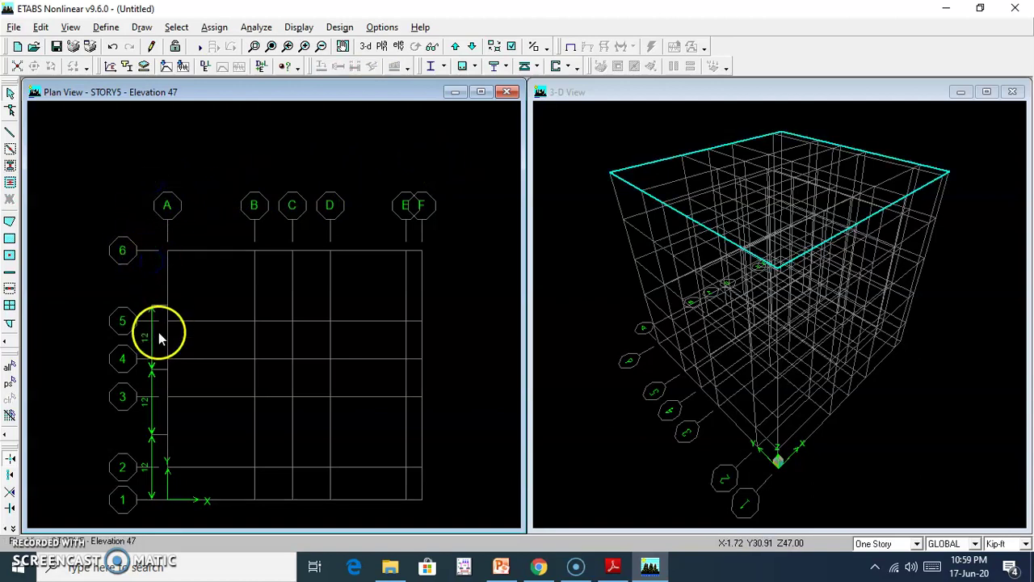
key("Delete")
left_click(151, 394)
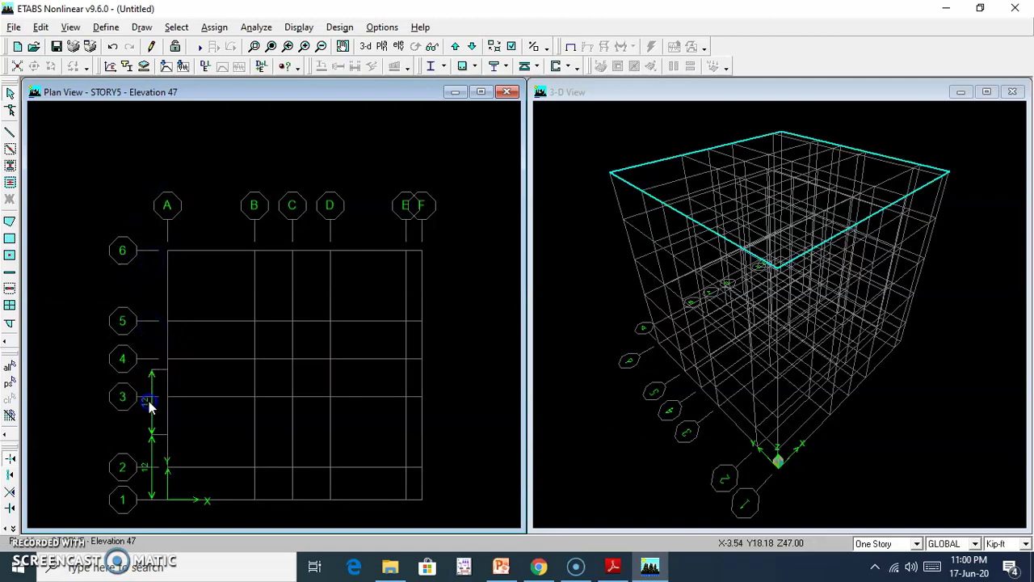
key("Delete")
left_click(150, 439)
left_click(150, 461)
key("Delete")
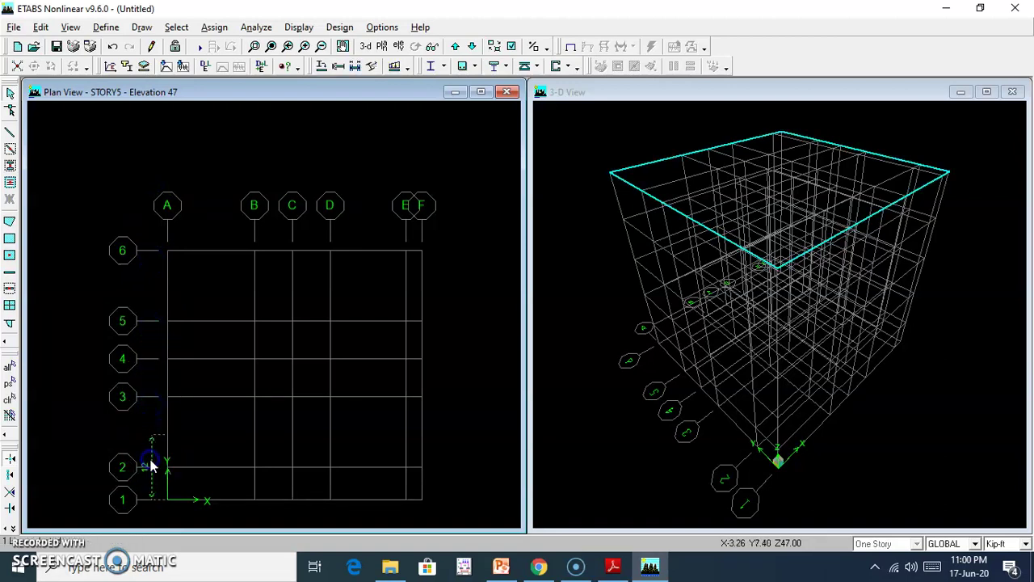
left_click(198, 533)
left_click(219, 420)
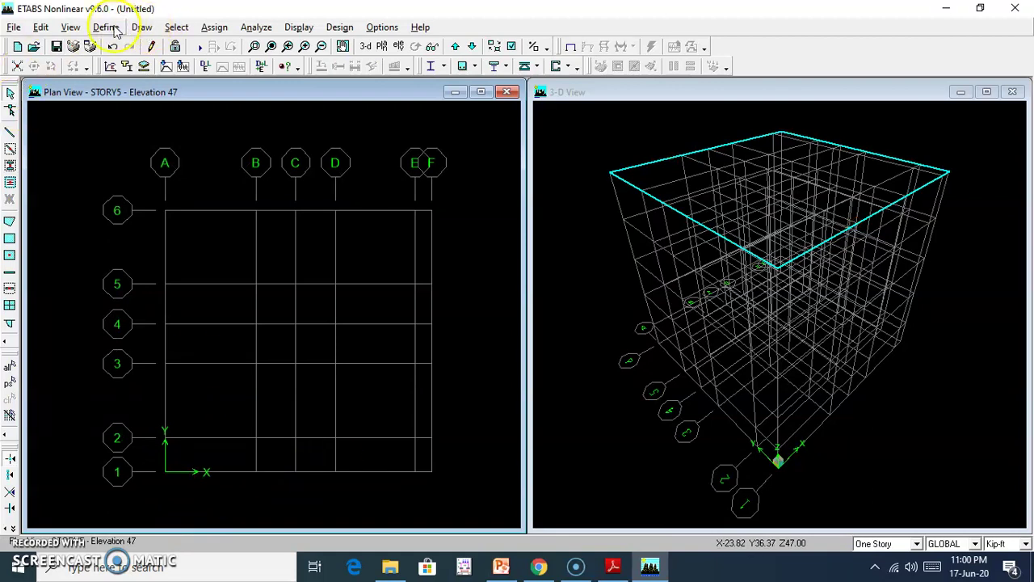
Draw dimension lines outside grid line F for each bay between grids 6, 5, 4, 3, 2 and 1
left_click(141, 27)
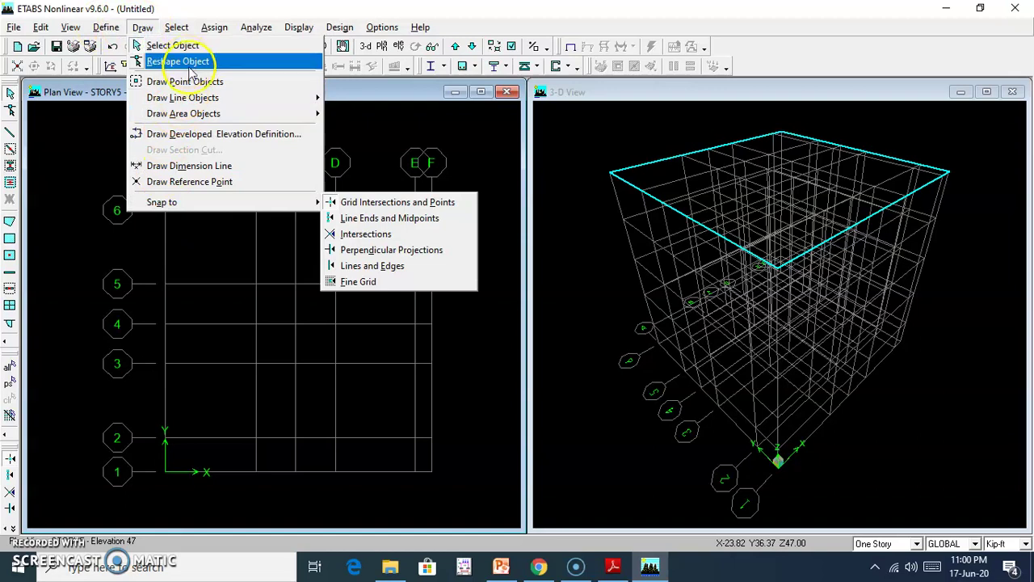
left_click(194, 168)
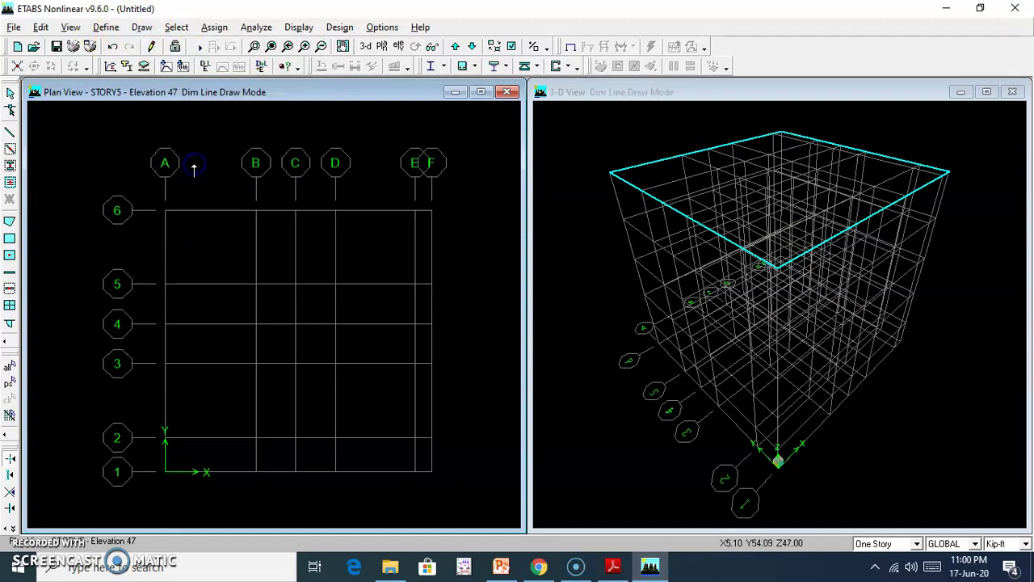
left_click(431, 210)
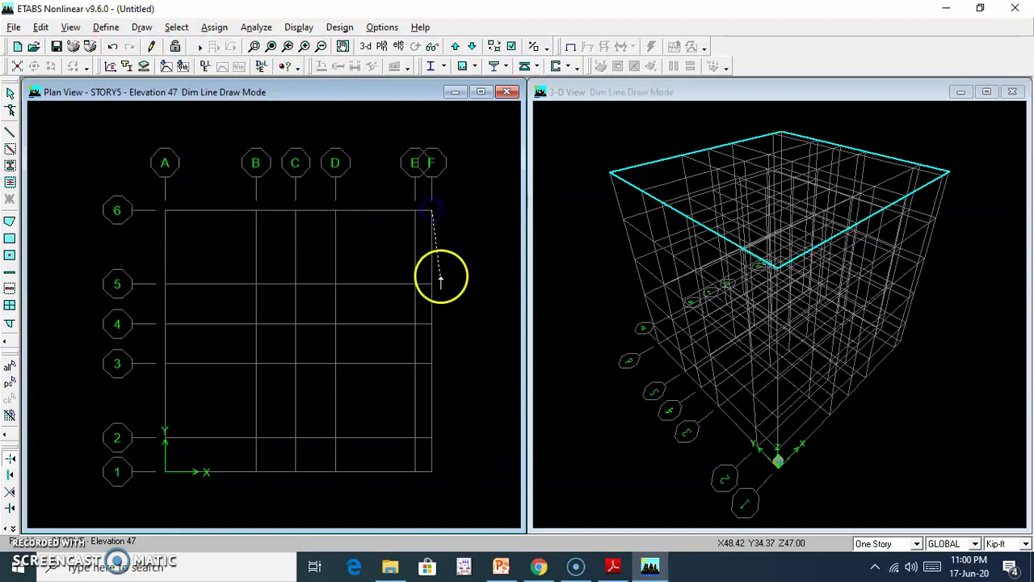
left_click(431, 283)
left_click(455, 283)
left_click(433, 283)
left_click(434, 321)
left_click(451, 319)
left_click(442, 350)
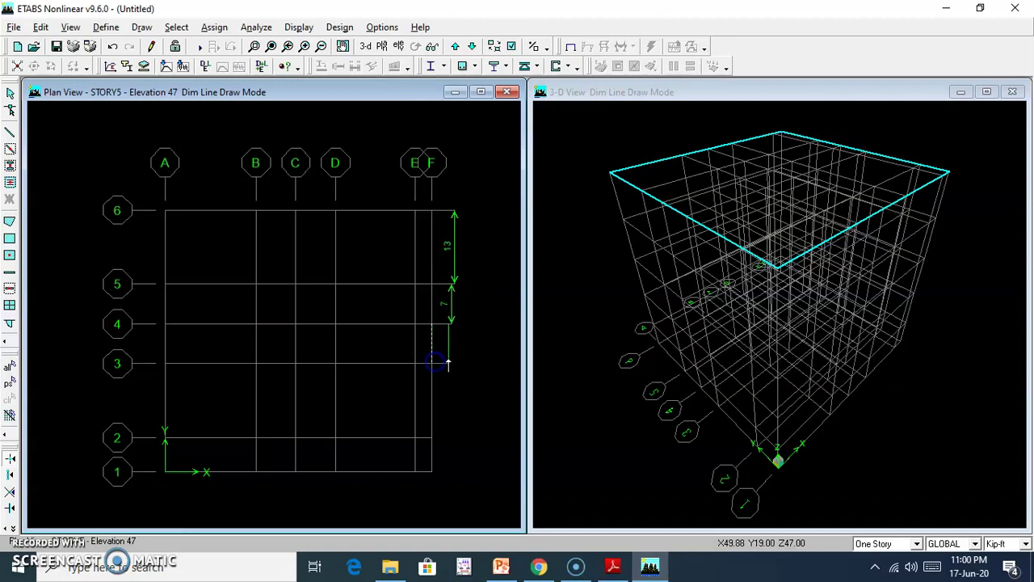
left_click(449, 361)
left_click(439, 427)
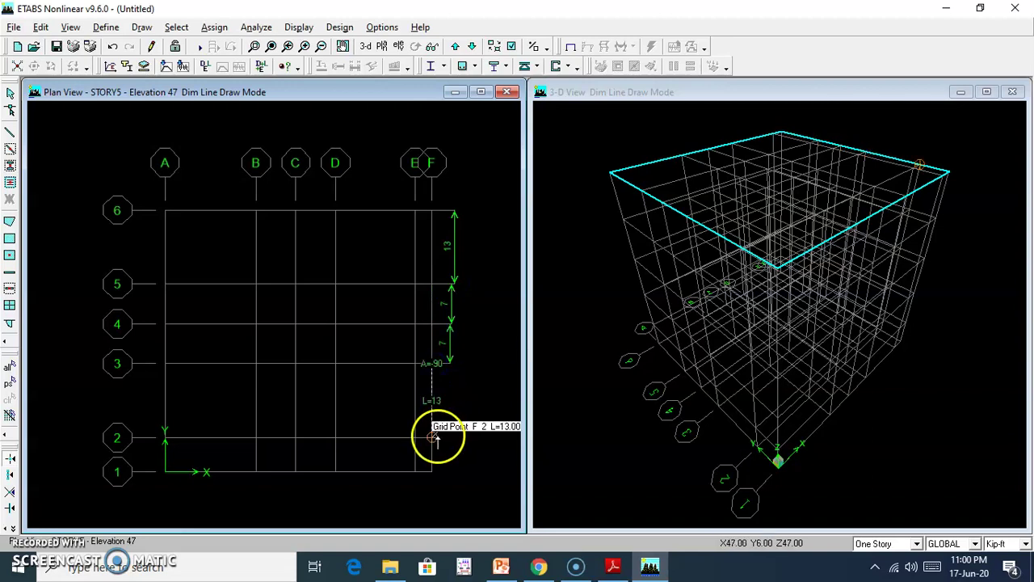
left_click(450, 428)
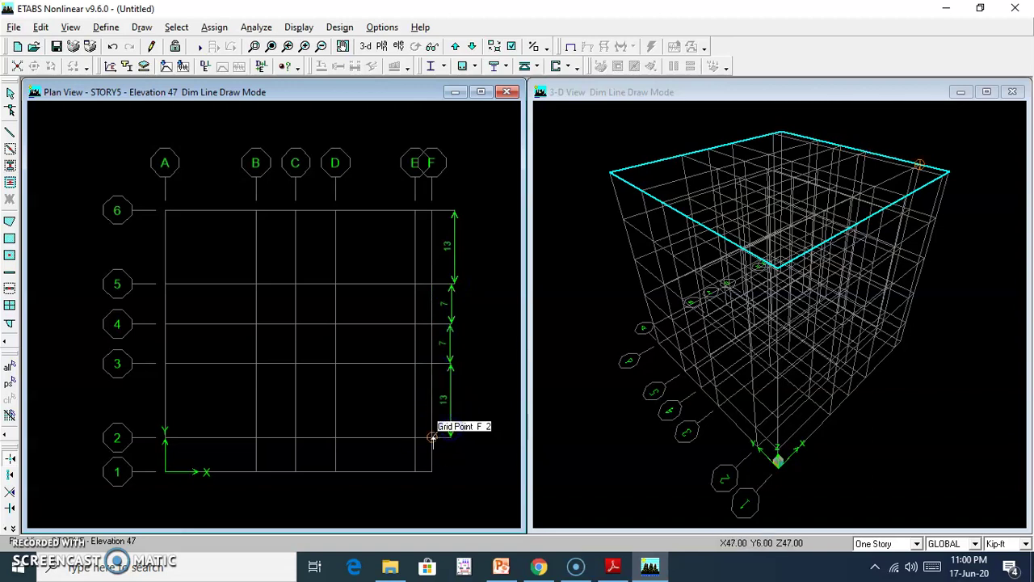
left_click(434, 437)
left_click(433, 467)
left_click(450, 466)
Draw dimension lines above grid line 6 for each bay between grids A, B, C, D, E and F
left_click(159, 212)
left_click(255, 211)
left_click(255, 210)
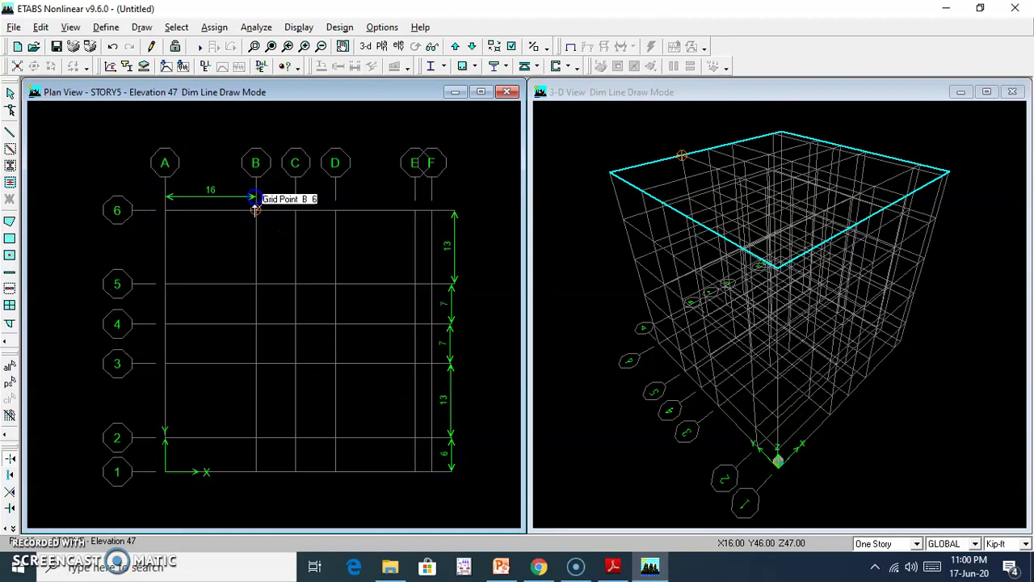
left_click(256, 210)
left_click(296, 210)
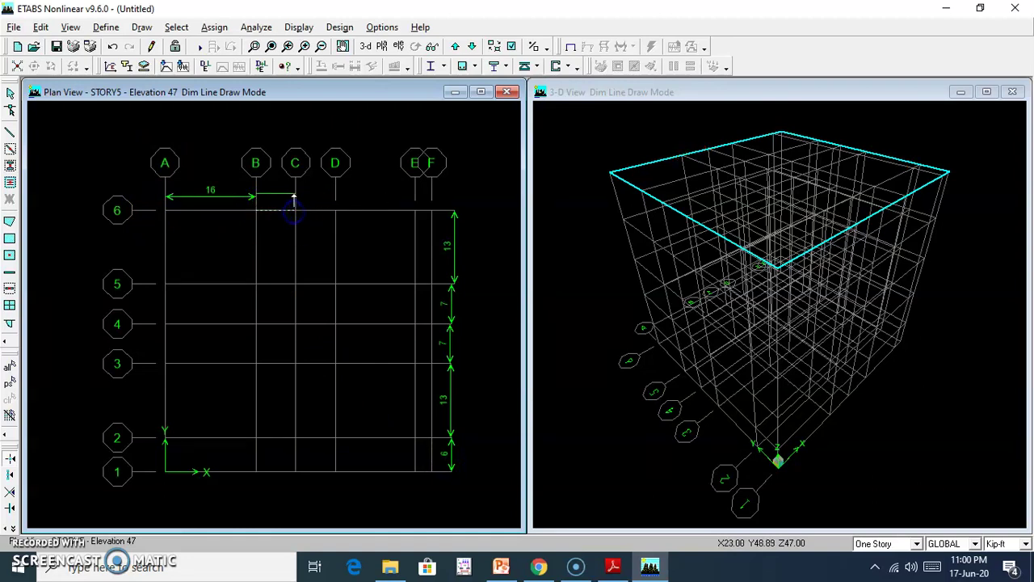
left_click(295, 210)
left_click(334, 210)
left_click(334, 210)
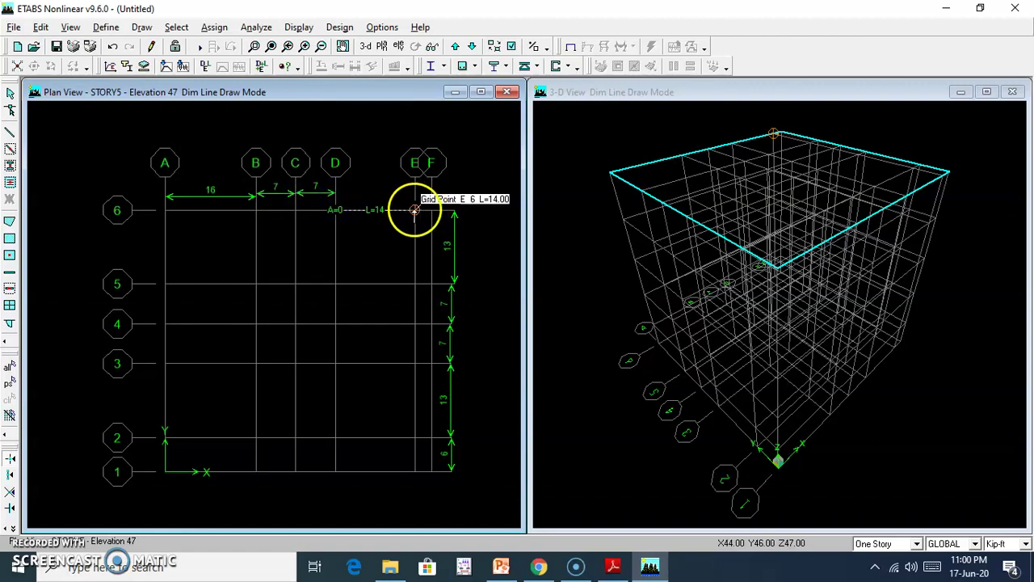
left_click(414, 210)
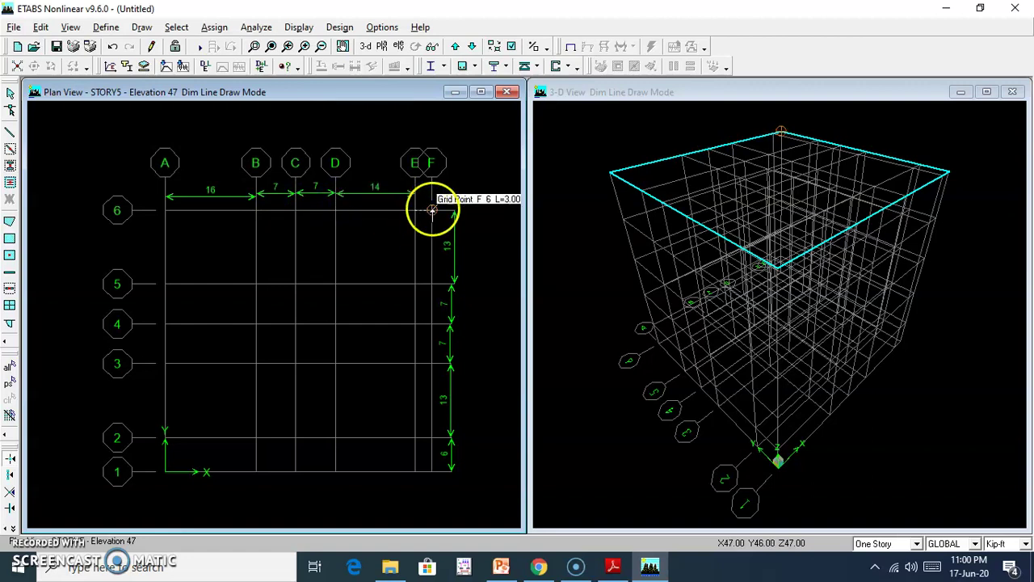
key("Escape")
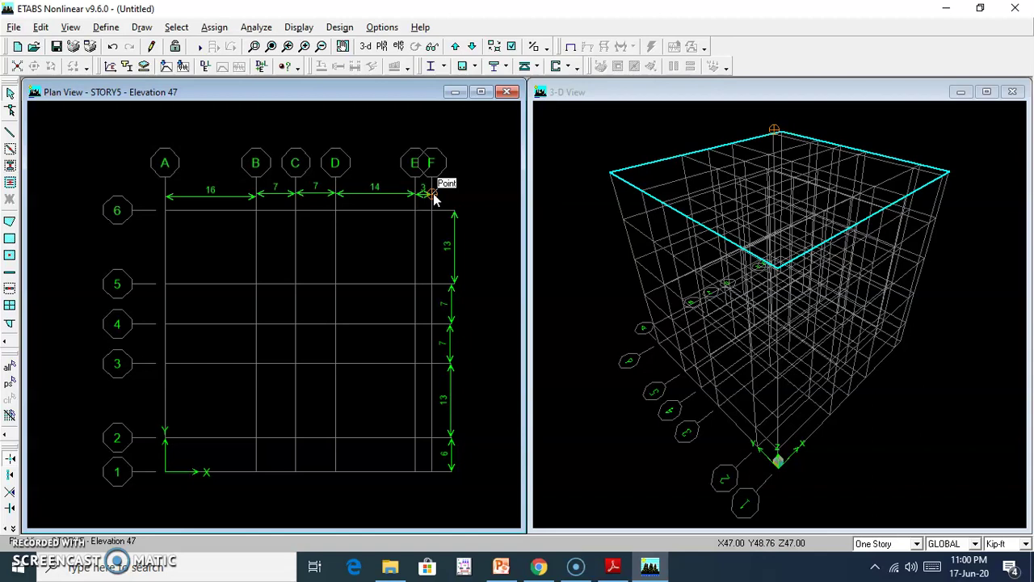
Review the labels, heights and elevations in the story data table and close it
left_click(42, 27)
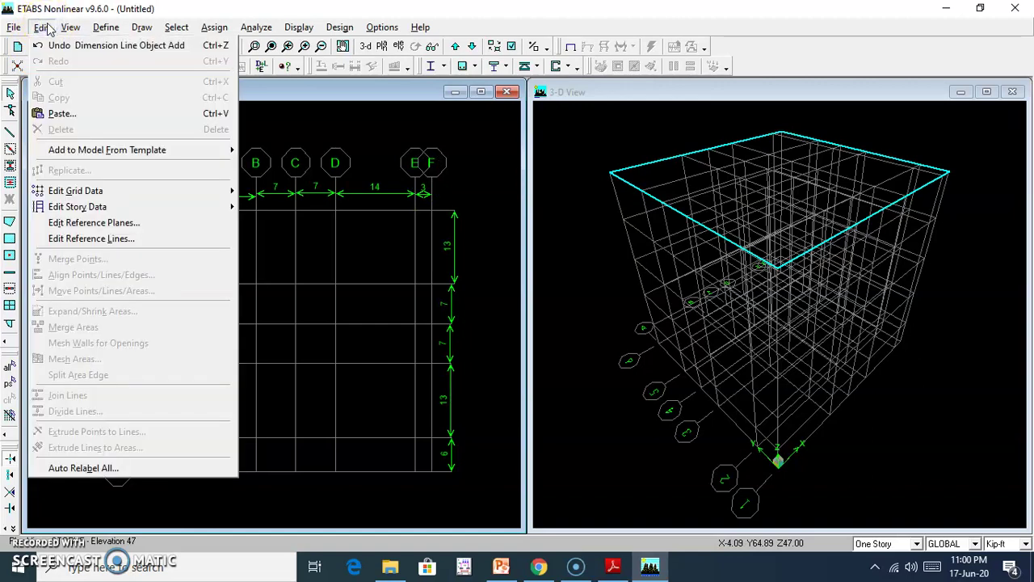
mouse_move(105, 195)
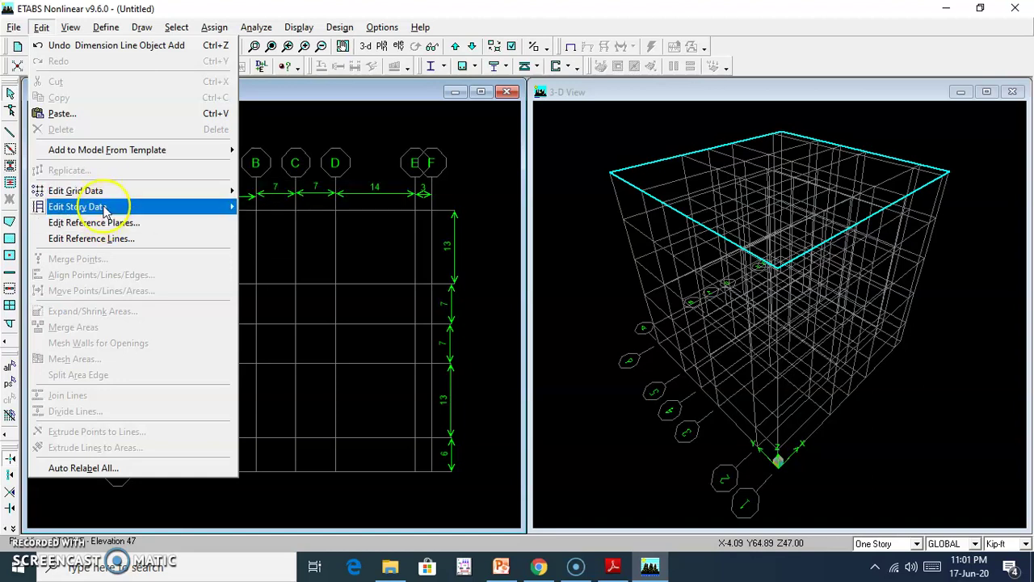
left_click(277, 207)
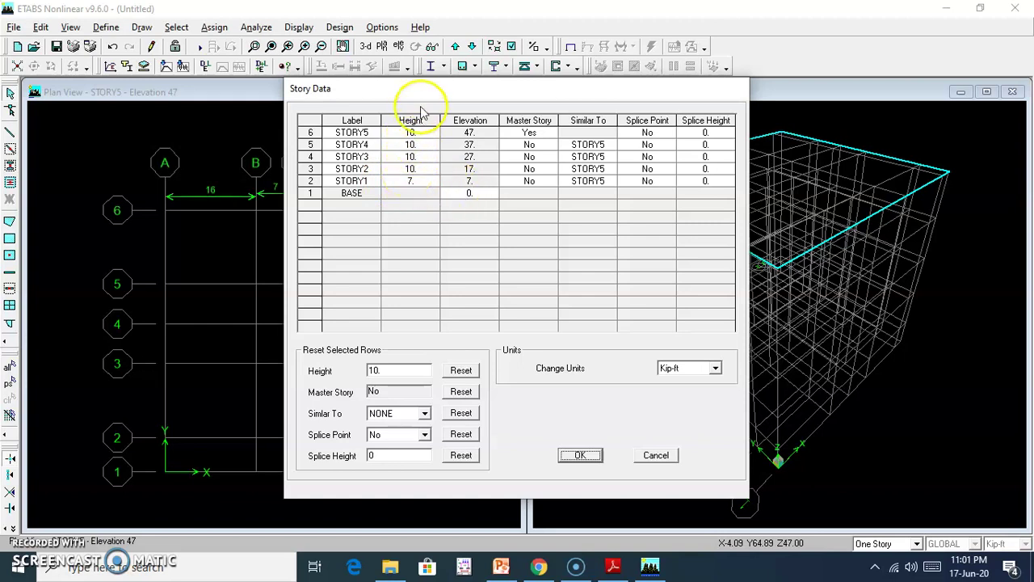
left_click(574, 454)
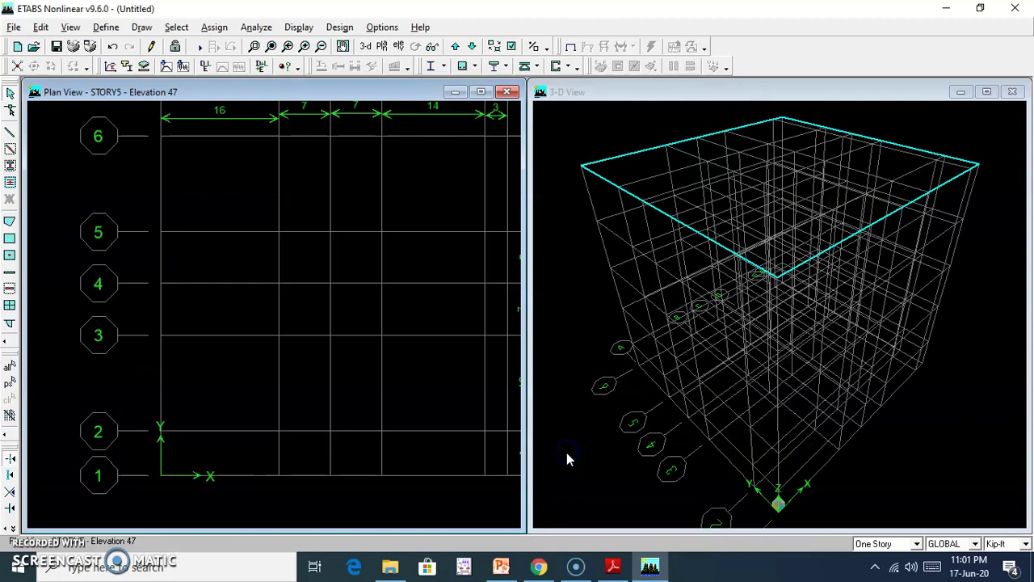
left_click(399, 258)
middle_click_drag(399, 259, 338, 275)
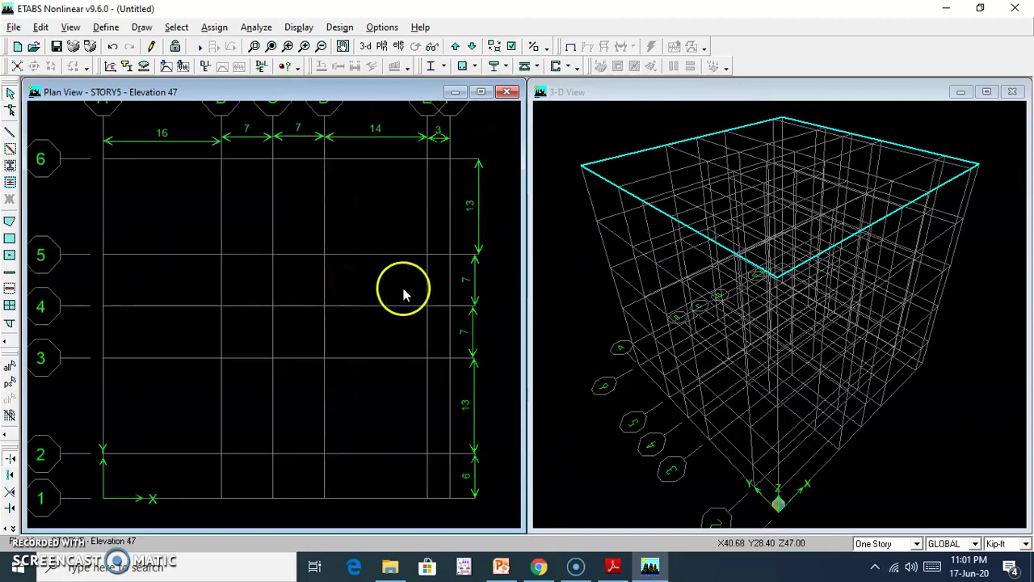
scroll(408, 263, "down", 4)
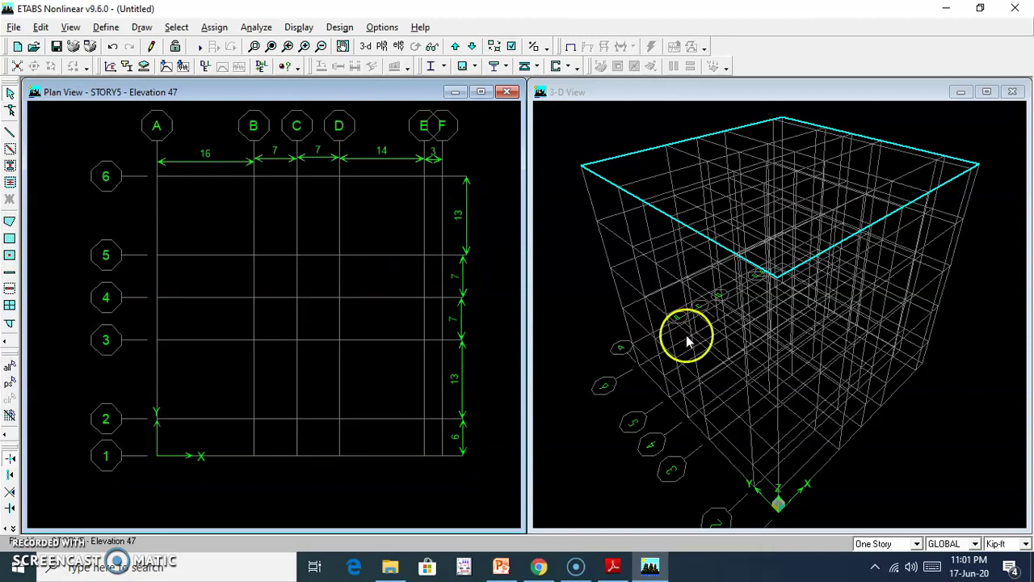
middle_click_drag(291, 307, 287, 342)
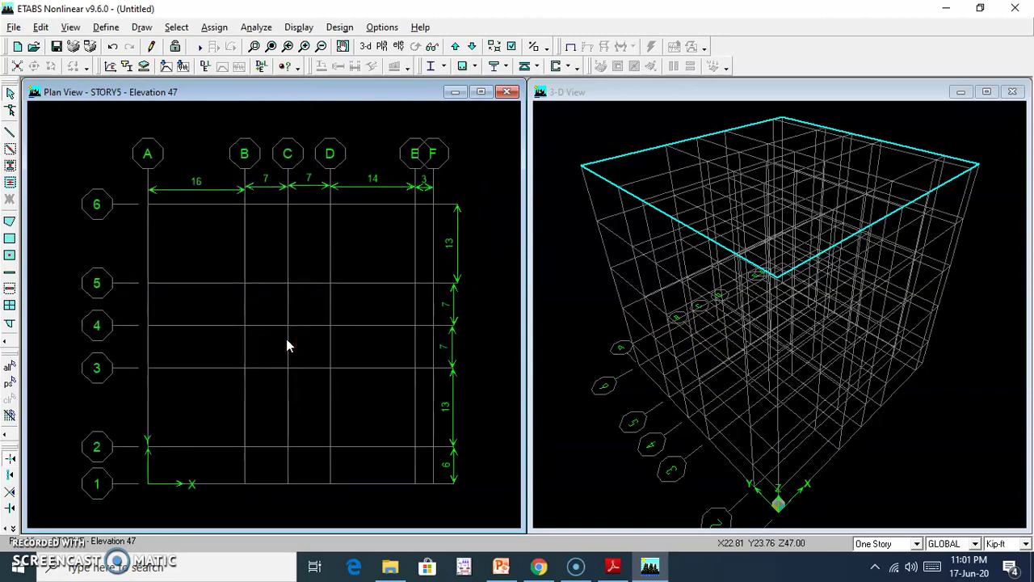
Step the plan view down story by story from STORY5 to BASE
left_click(472, 47)
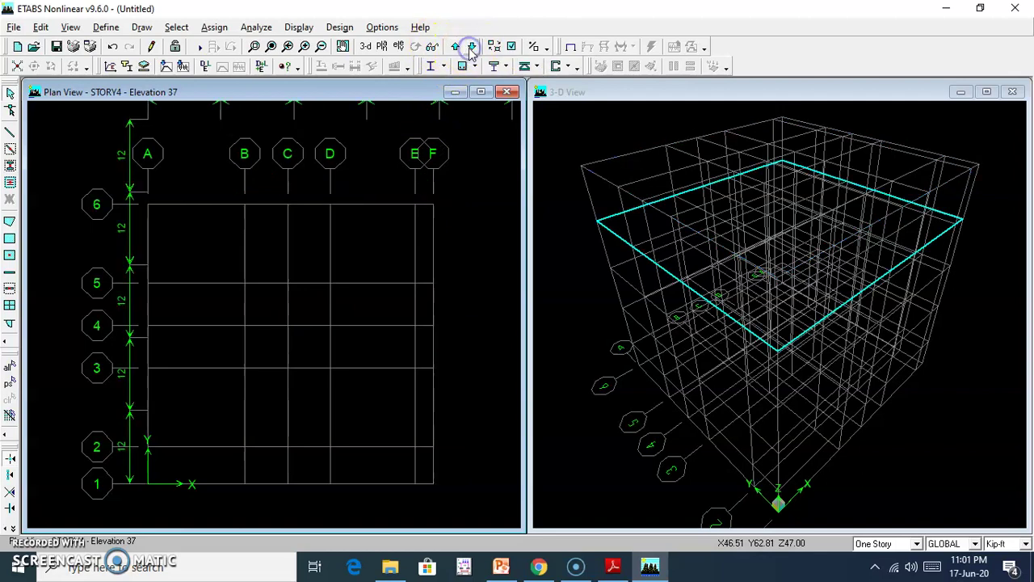
left_click(472, 47)
left_click(472, 47)
left_click(472, 47)
left_click(472, 47)
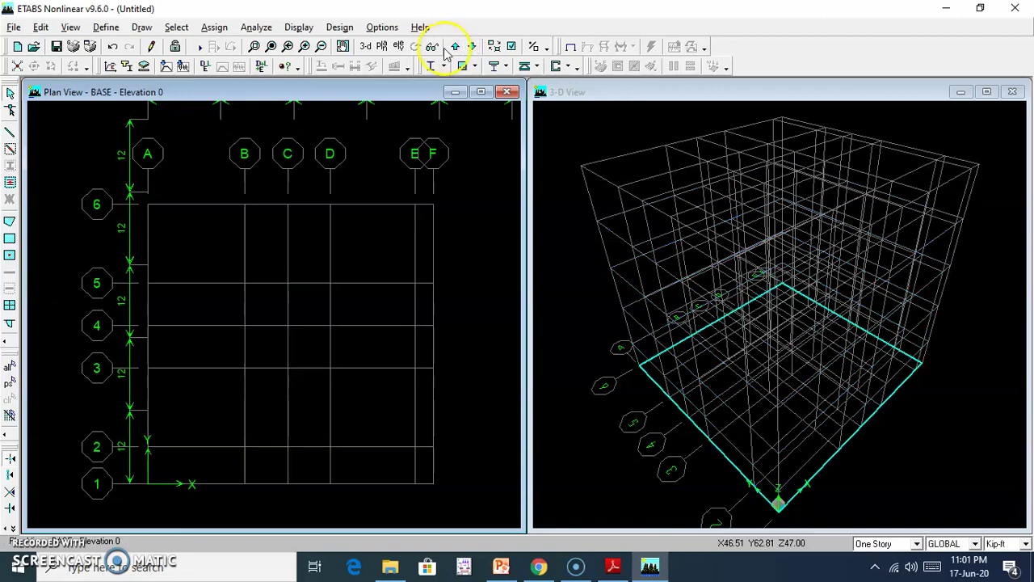